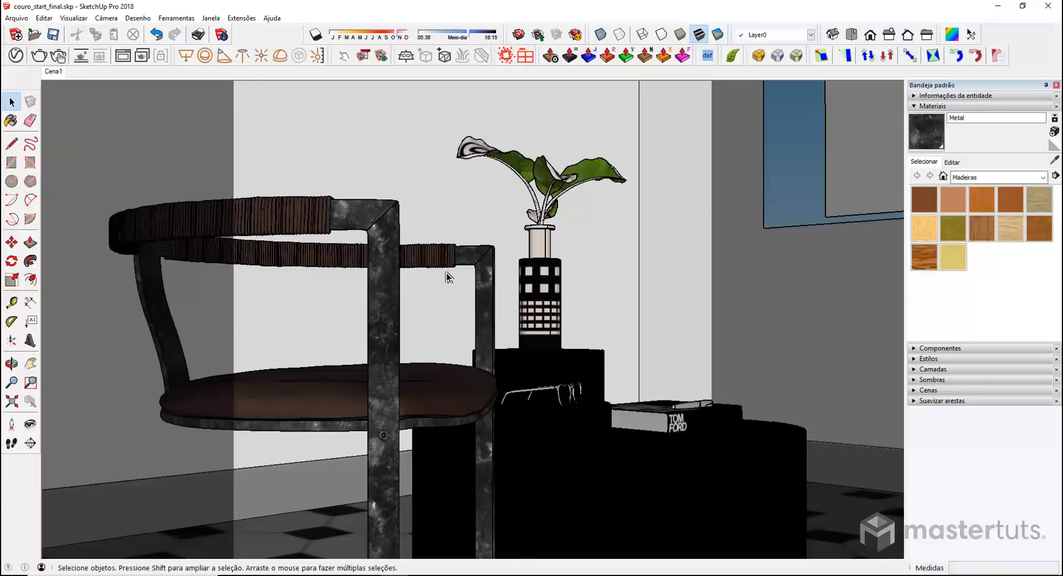
Review the last render, enable Region Render around the chair, and close the frame buffer
click(123, 55)
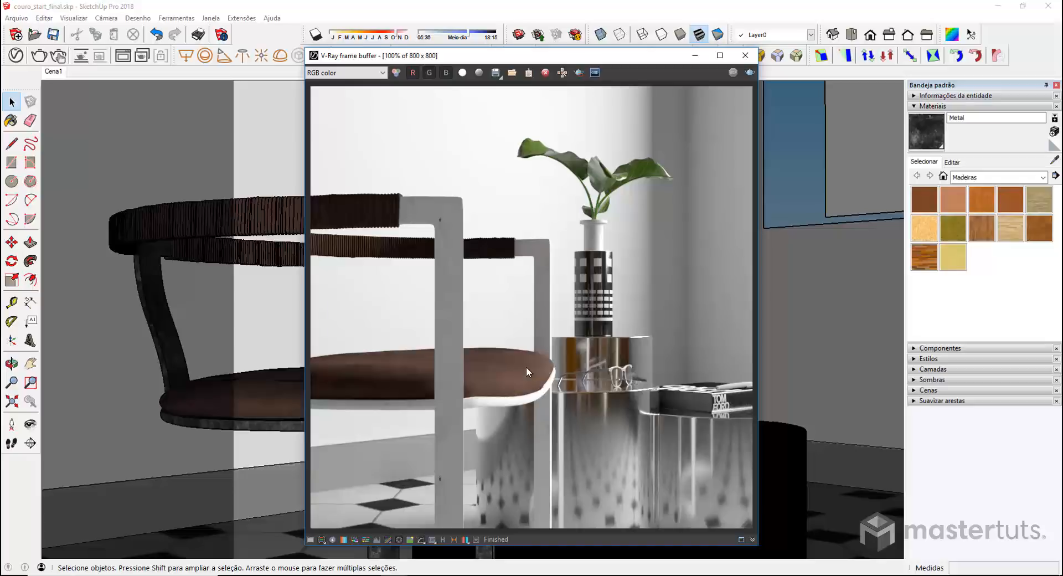
click(578, 72)
drag(313, 183, 558, 527)
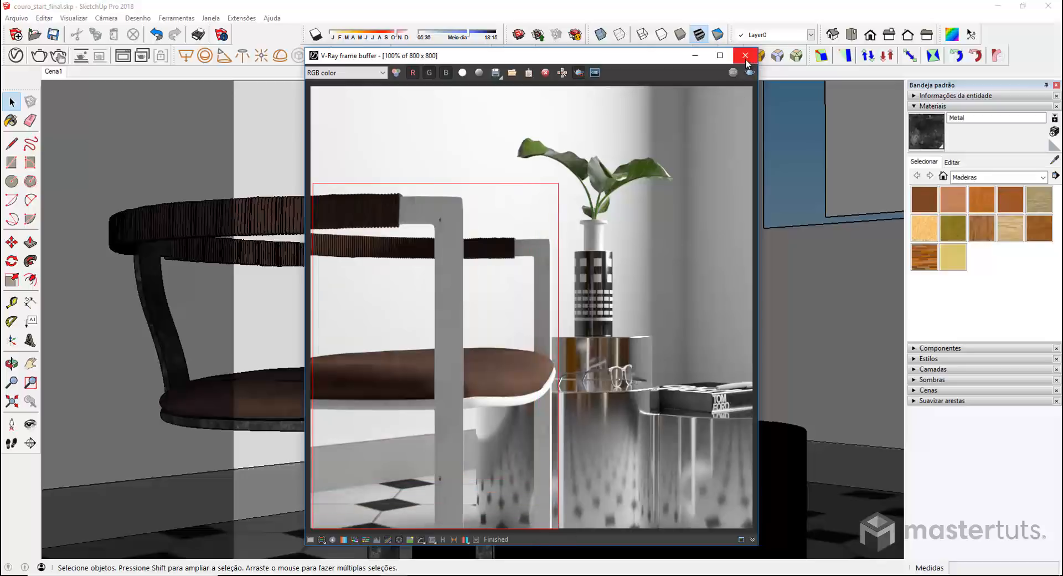
click(745, 56)
click(1055, 161)
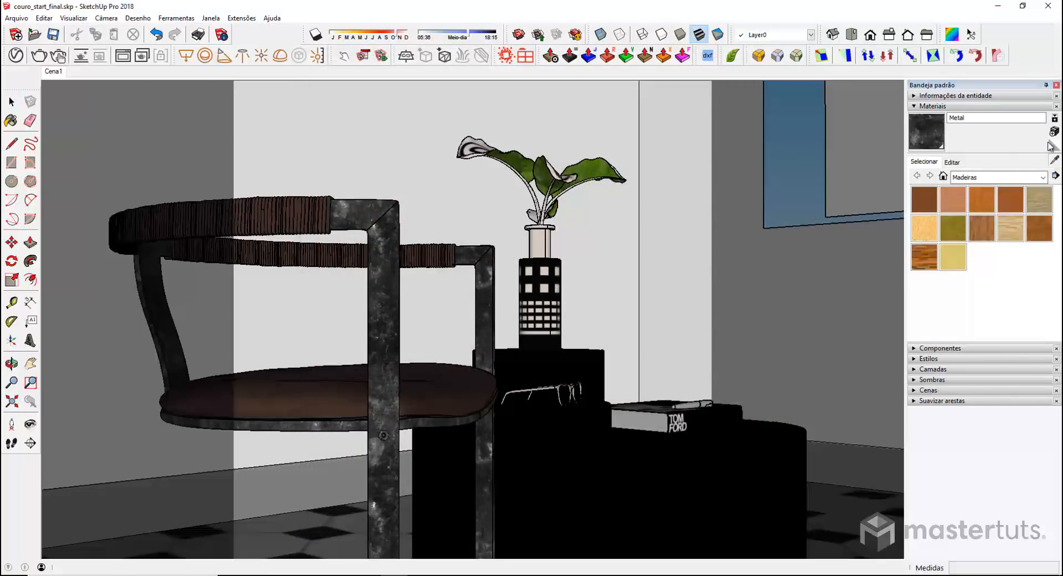
Sample the chair leg's Metal material in the V-Ray Asset Editor and copy its diffuse texture
click(395, 298)
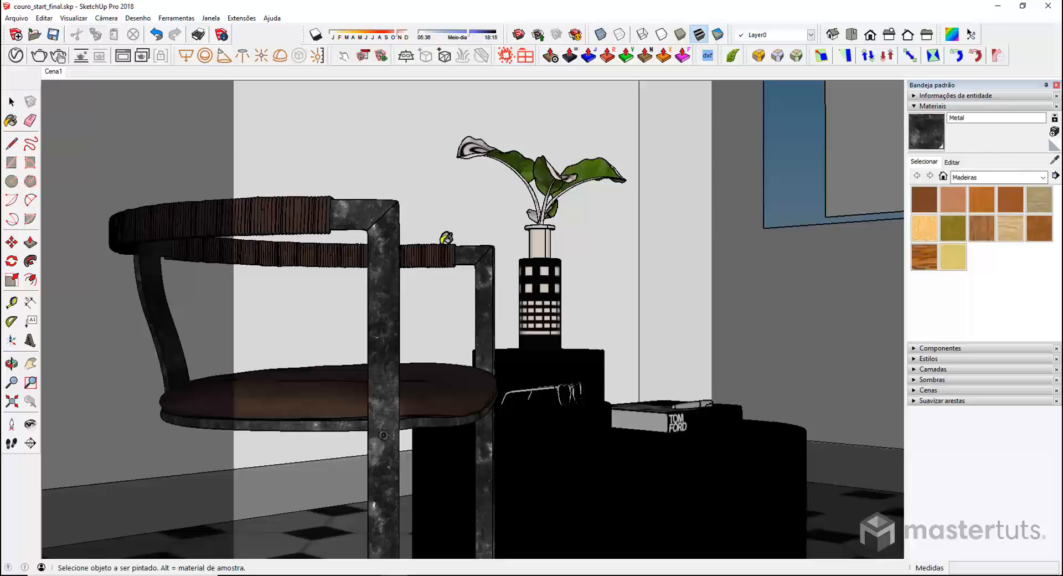
click(15, 56)
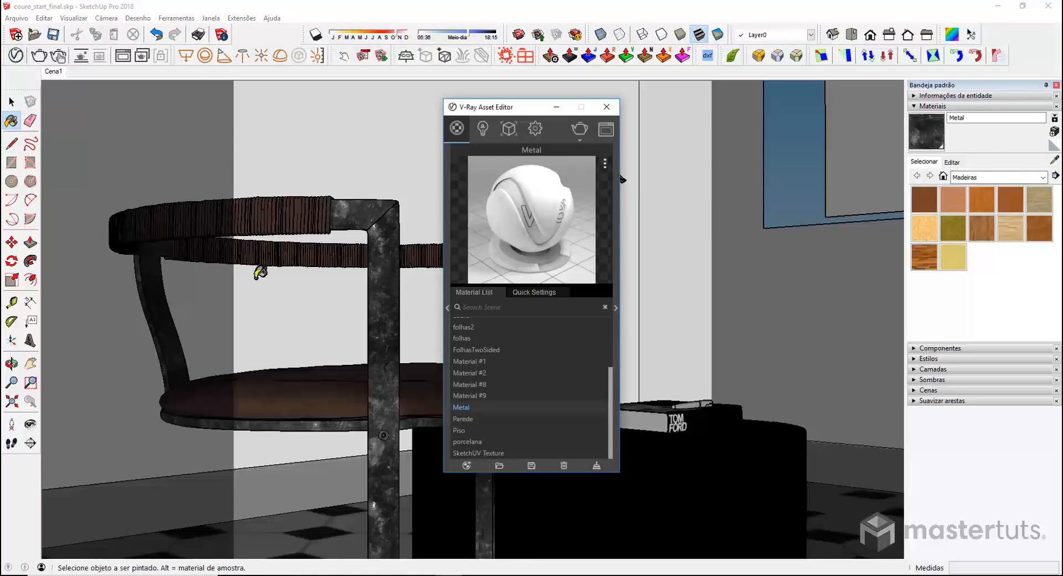
click(616, 307)
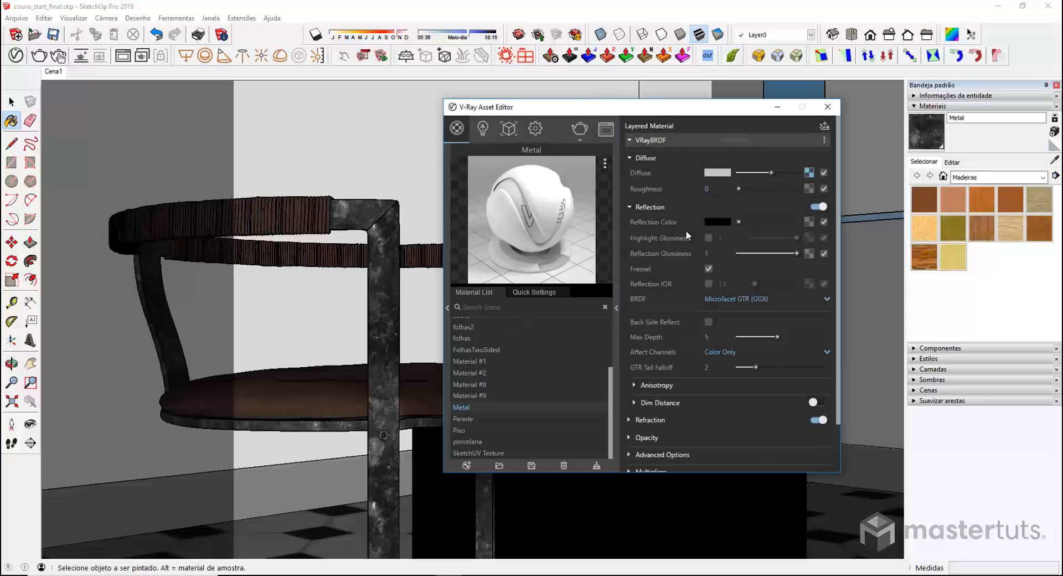
mouse_move(672, 280)
right_click(808, 176)
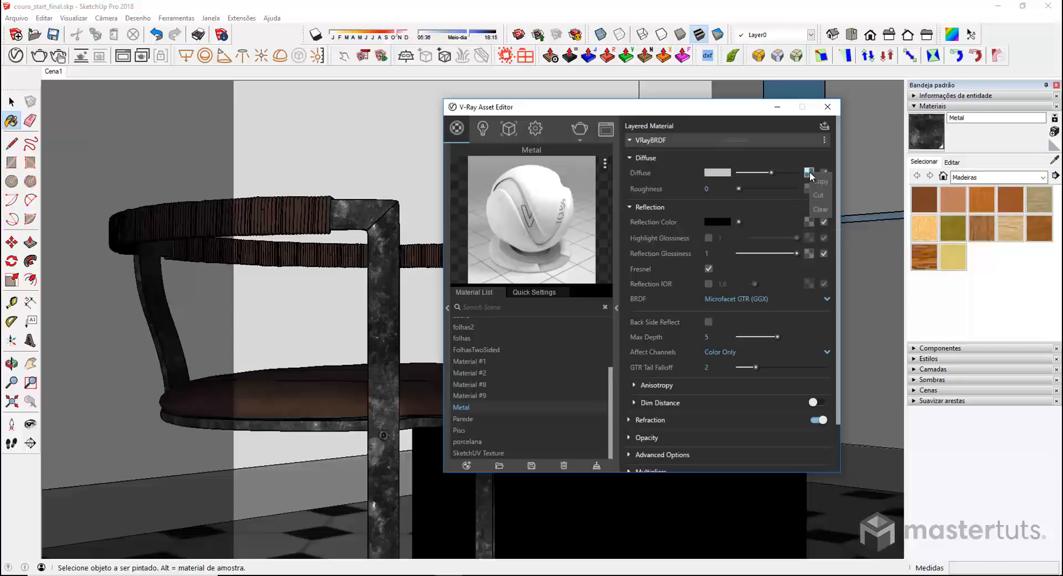
click(820, 183)
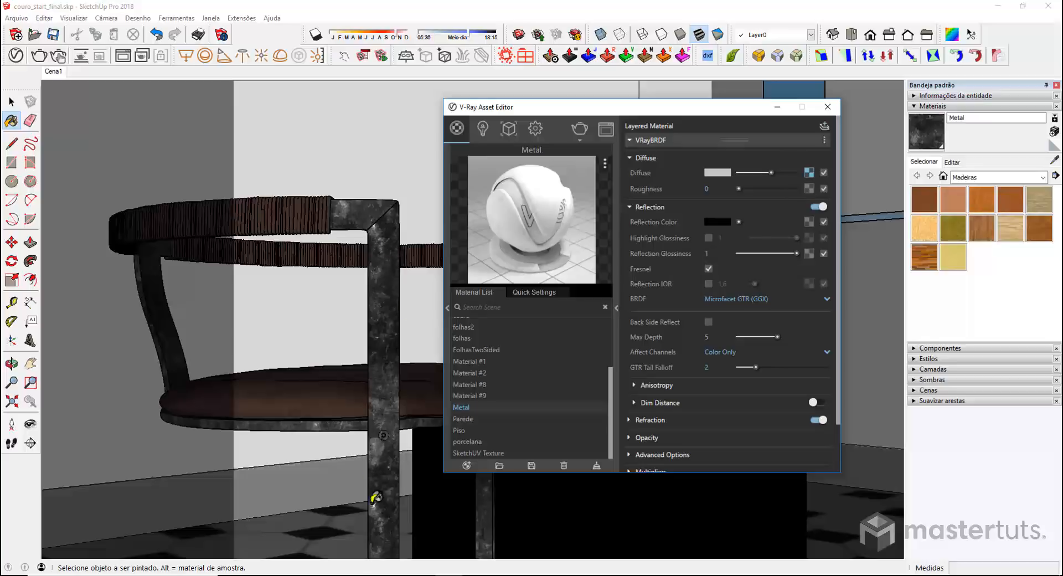
Map Metal's reflection glossiness with a Color Correction using the copied bitmap texture
click(811, 254)
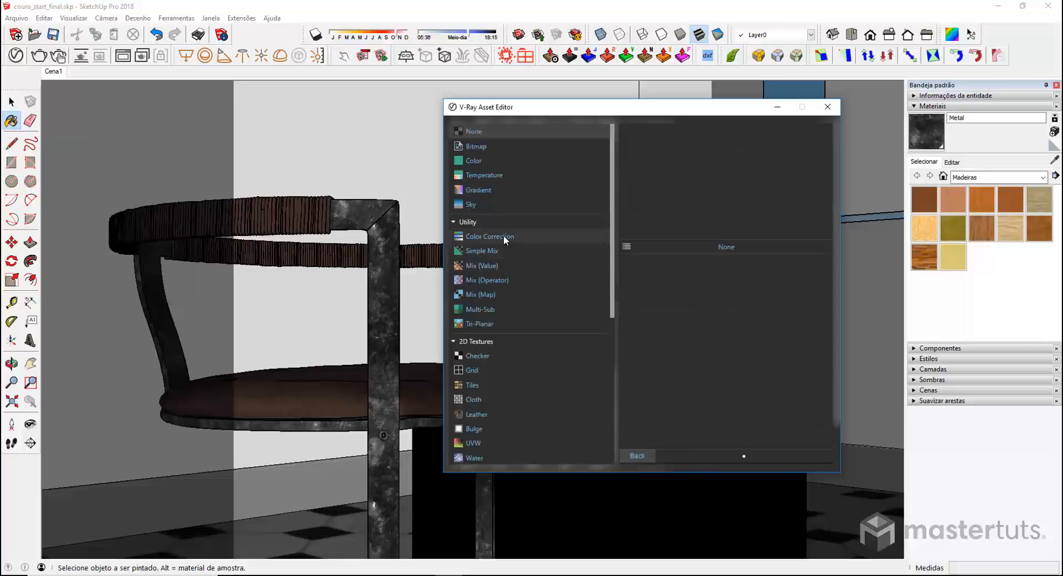
click(482, 237)
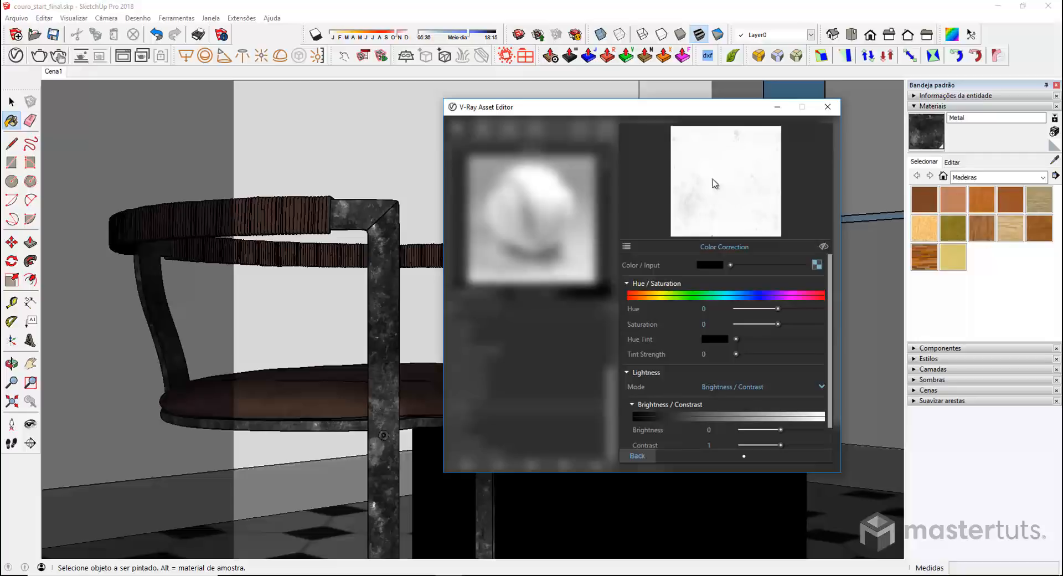
click(824, 264)
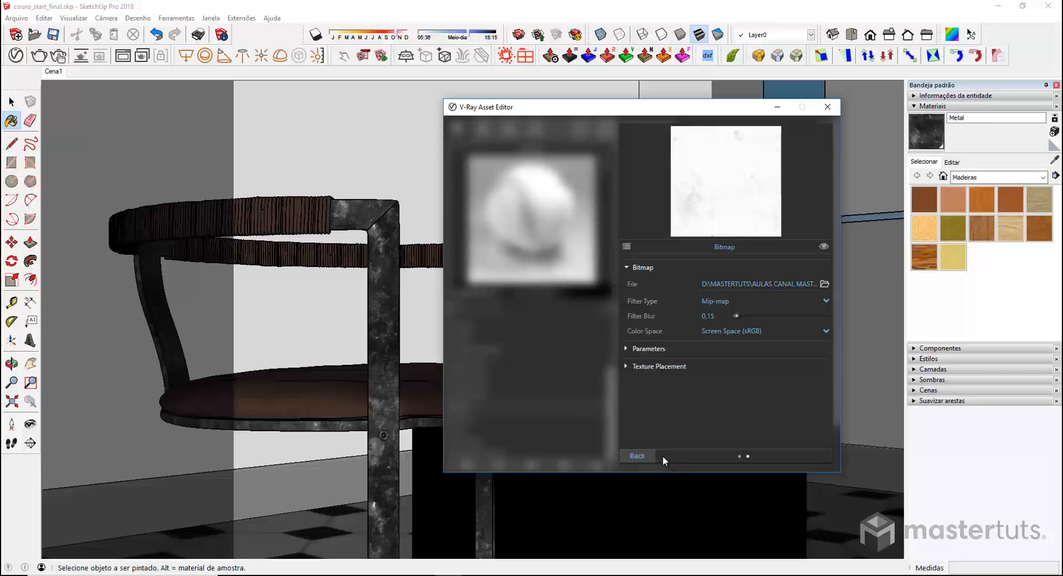
click(636, 456)
click(646, 456)
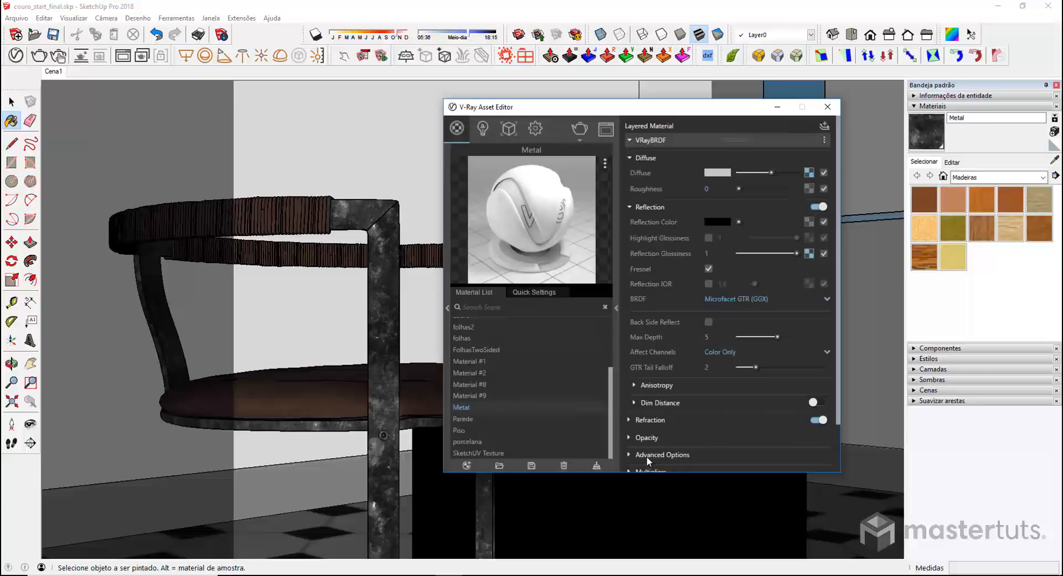
Clear Metal's diffuse texture and set its diffuse colour to black
right_click(810, 173)
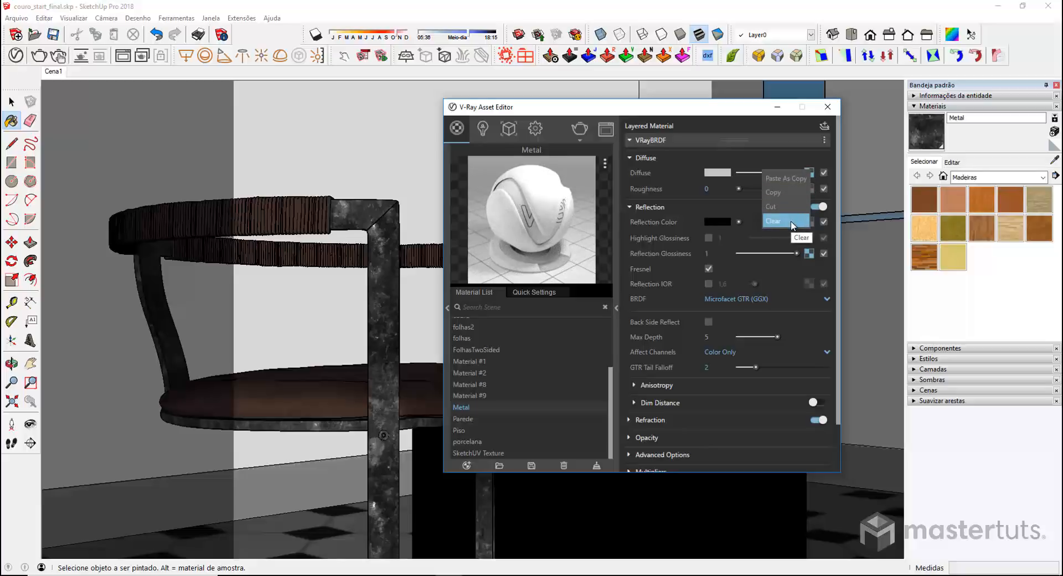
click(792, 222)
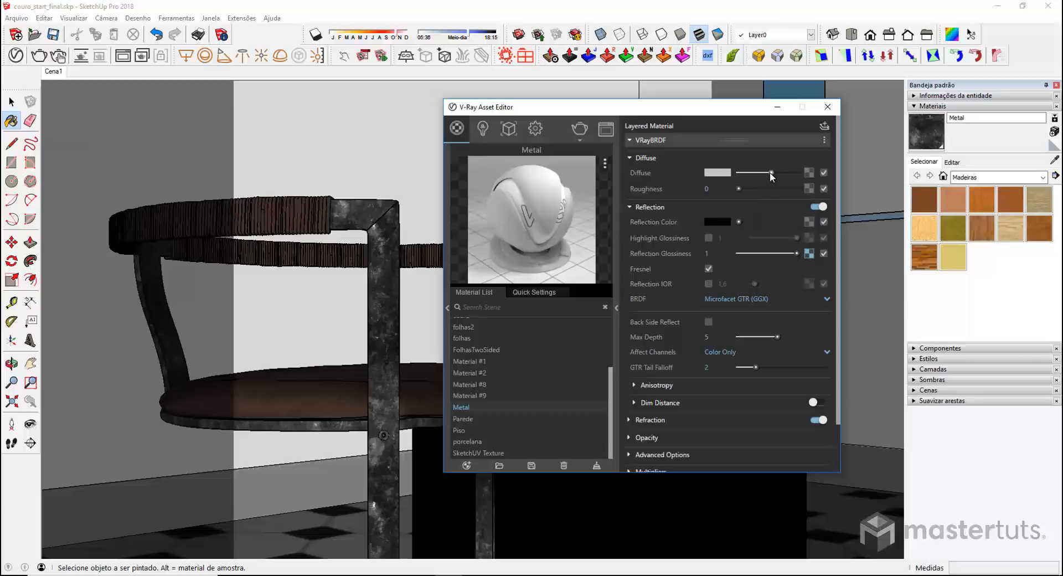
drag(771, 173, 752, 174)
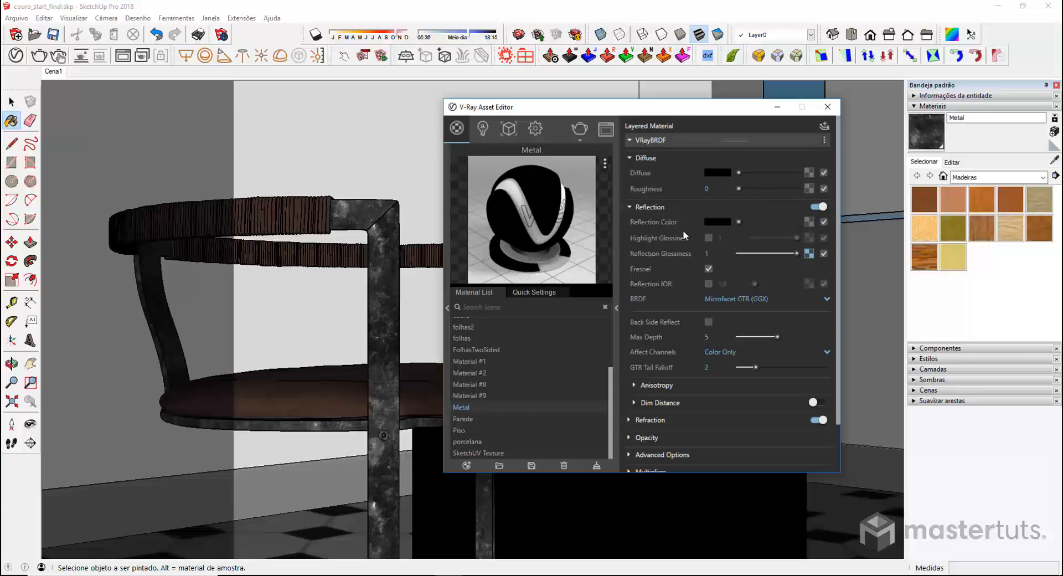
click(809, 221)
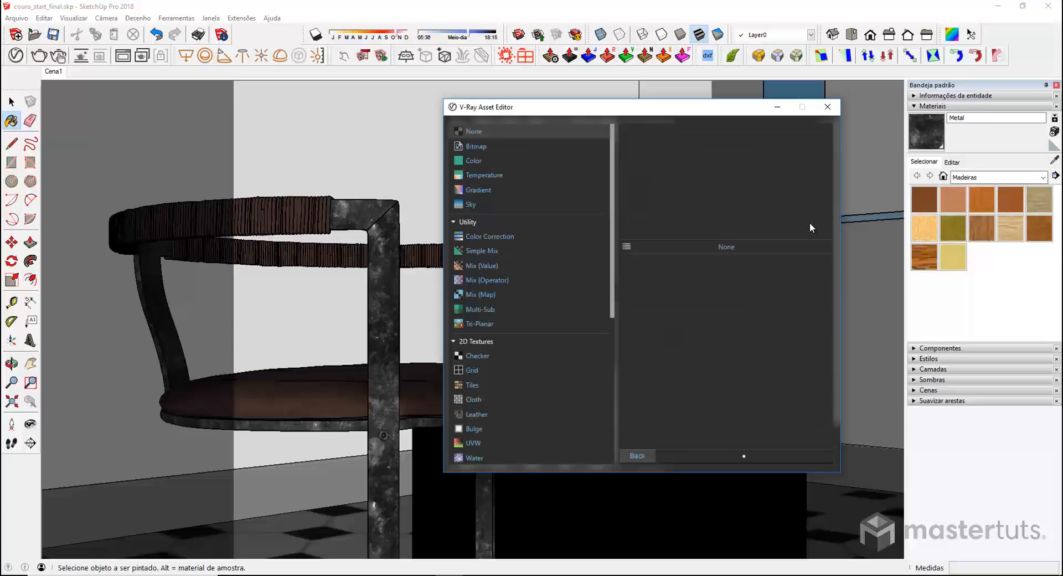
Use a Falloff map for reflection colour with front colour brightness 0.6 (grey 153)
drag(612, 271, 620, 420)
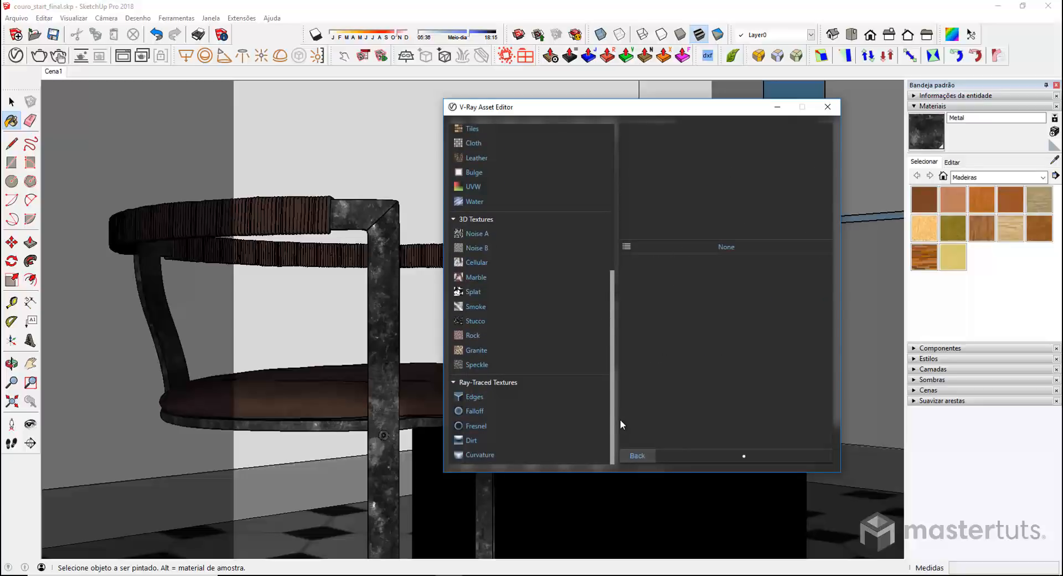
click(479, 412)
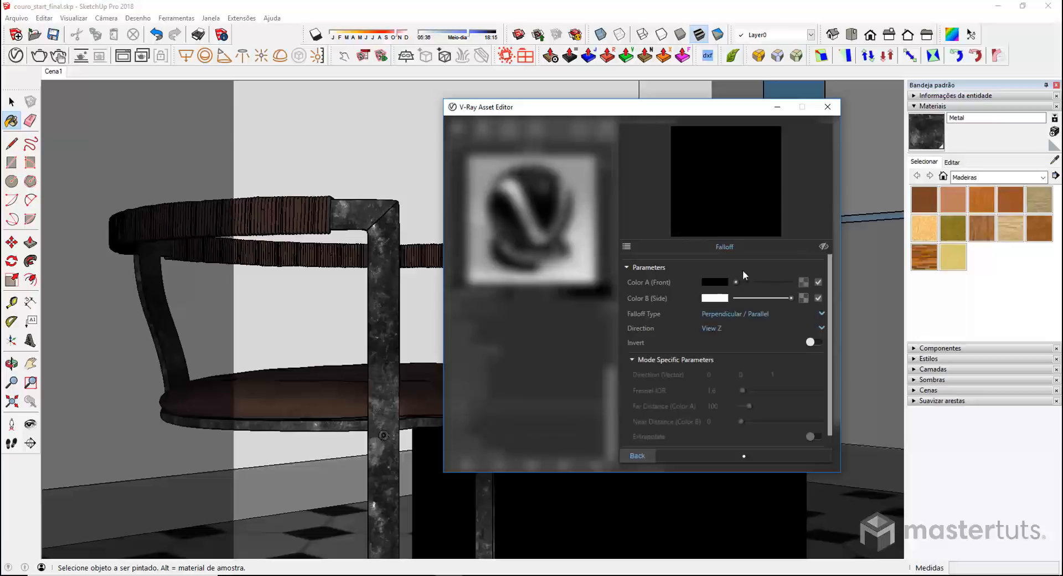
click(716, 282)
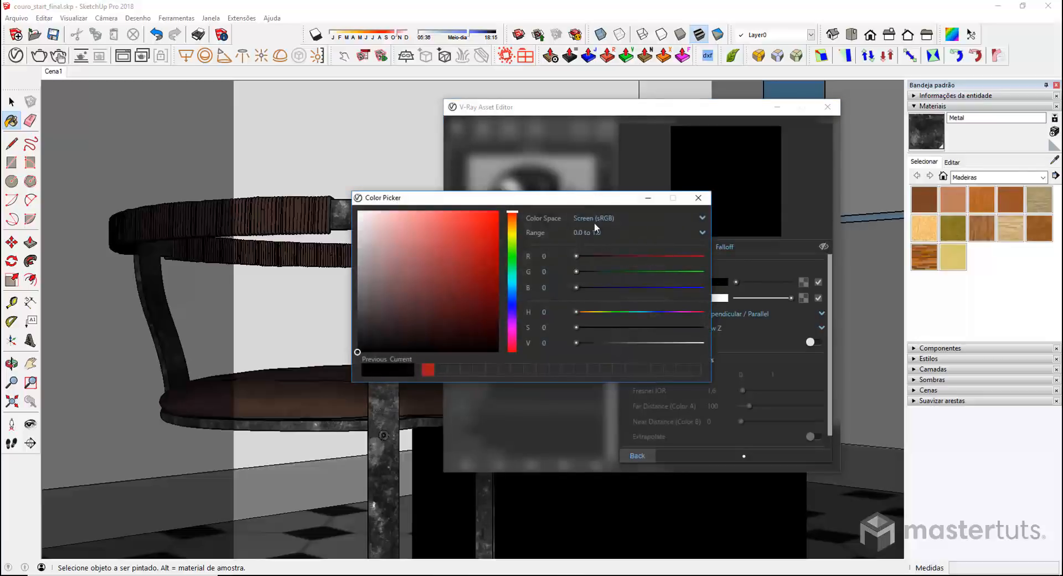
double_click(554, 342)
text(.6)
key(Return)
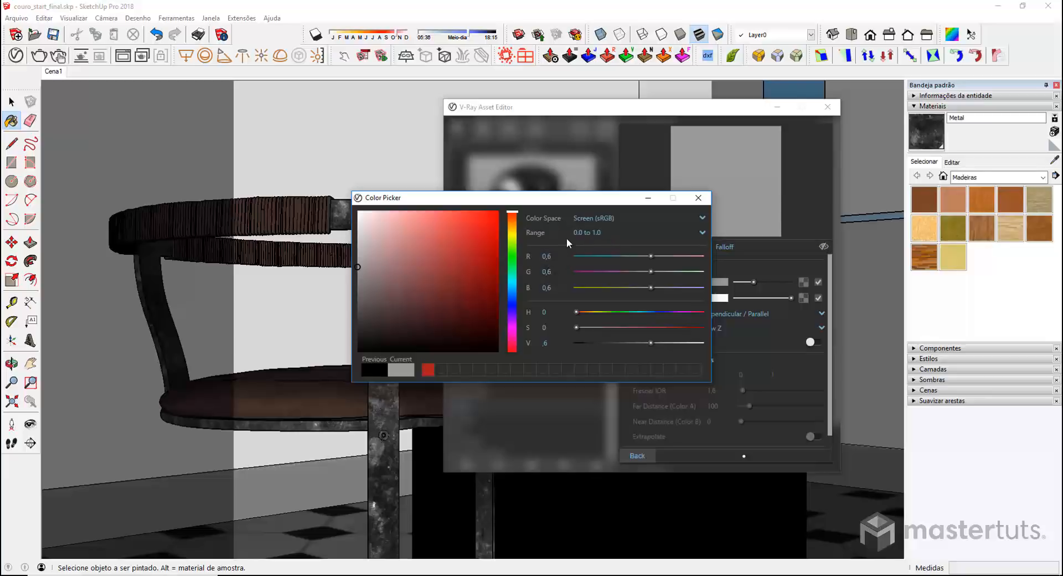
click(590, 230)
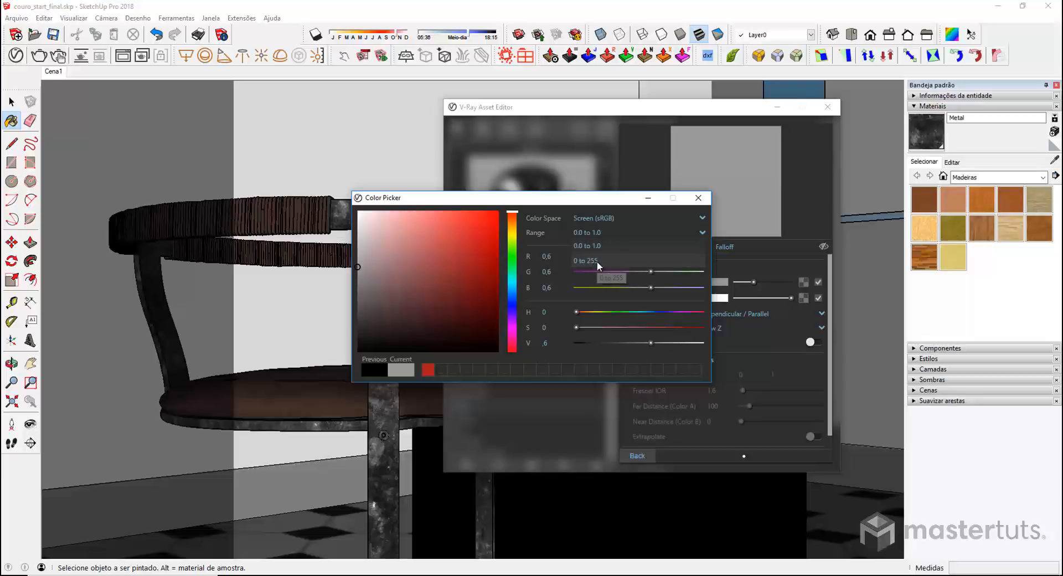
click(597, 261)
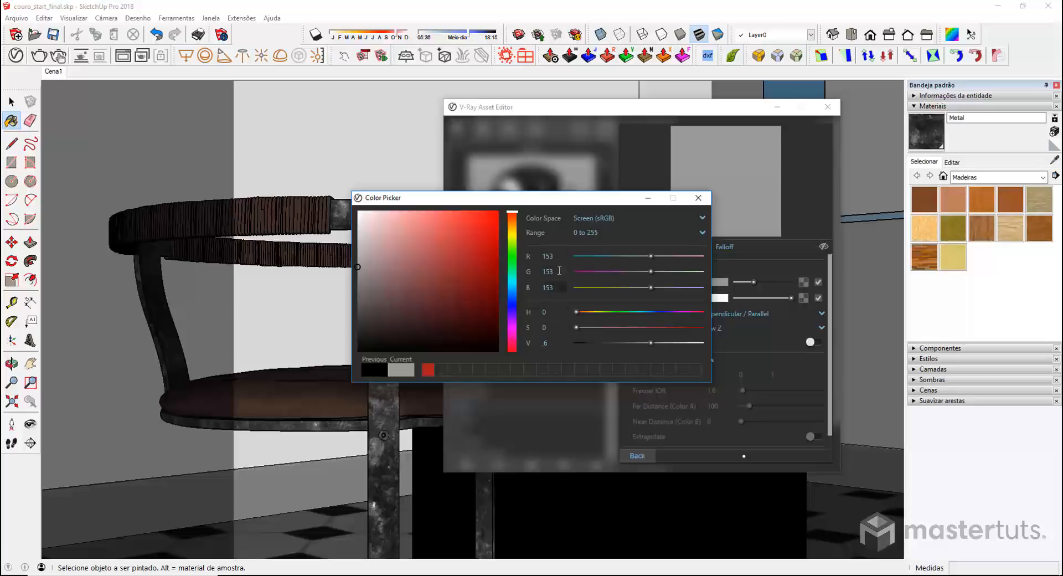
click(700, 199)
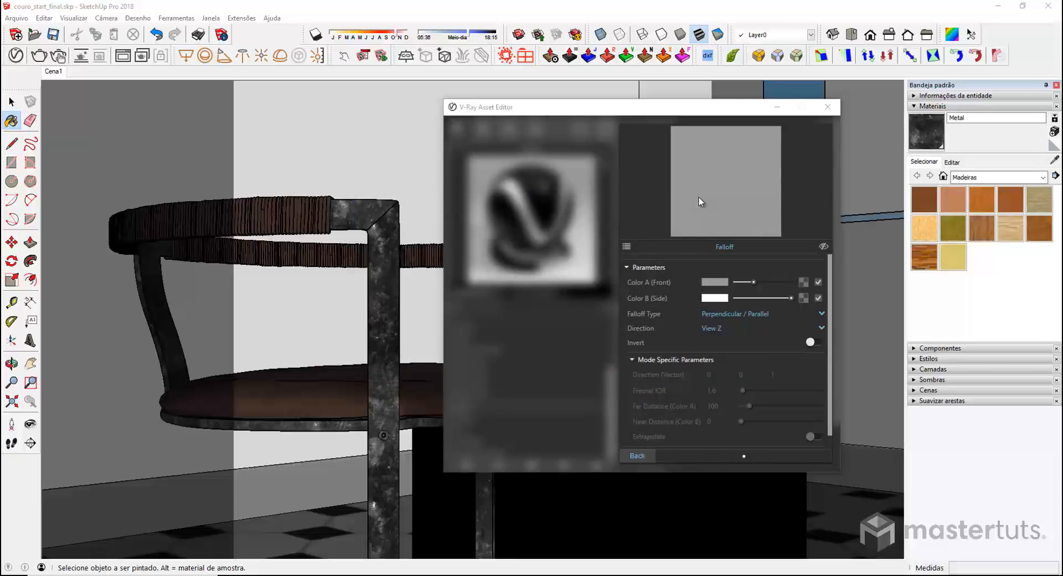
click(634, 455)
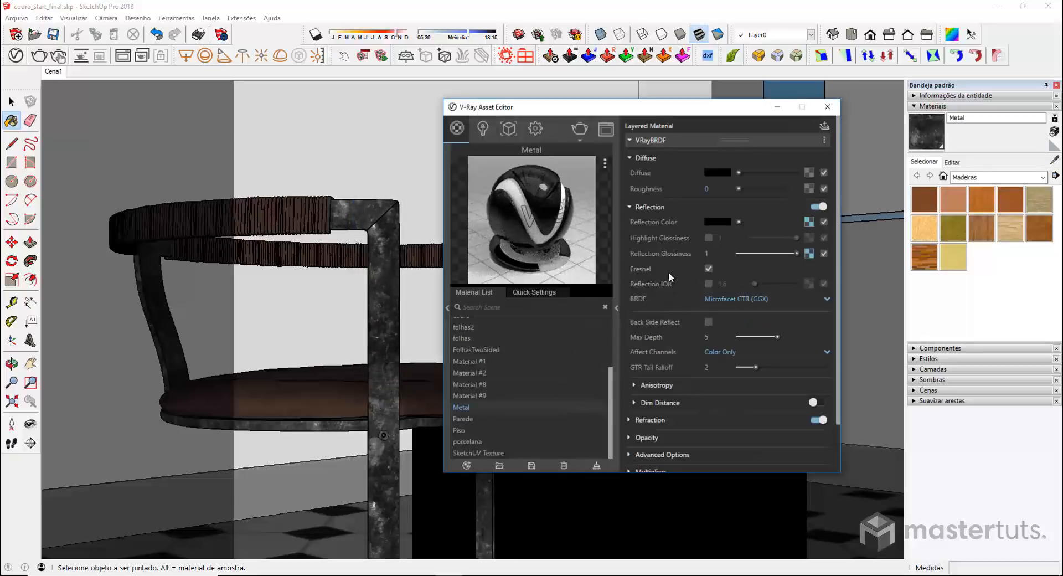
Turn off Fresnel on Metal, render, and inspect the chrome leg and armrest up close
click(708, 269)
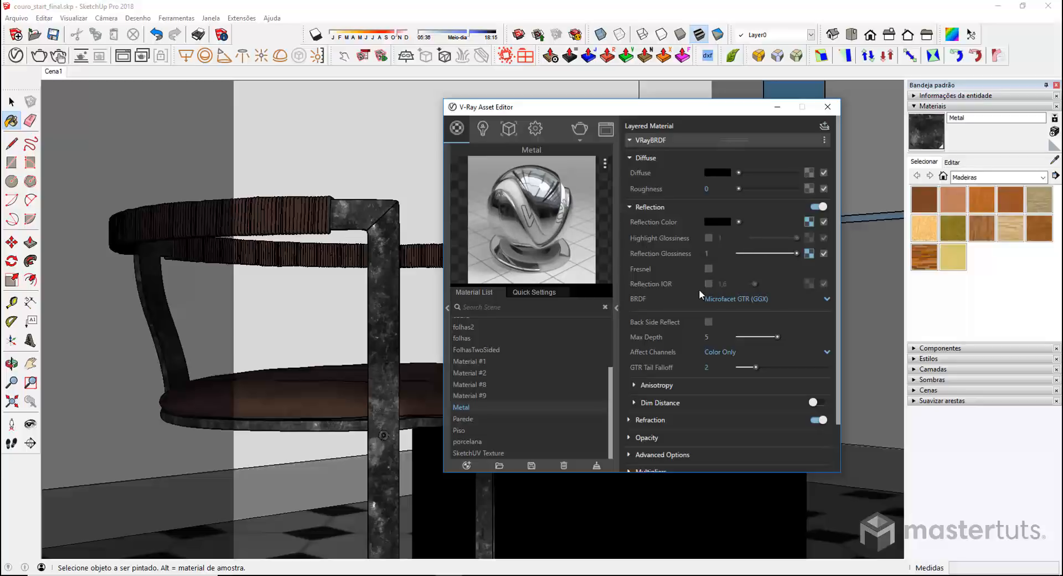
click(579, 128)
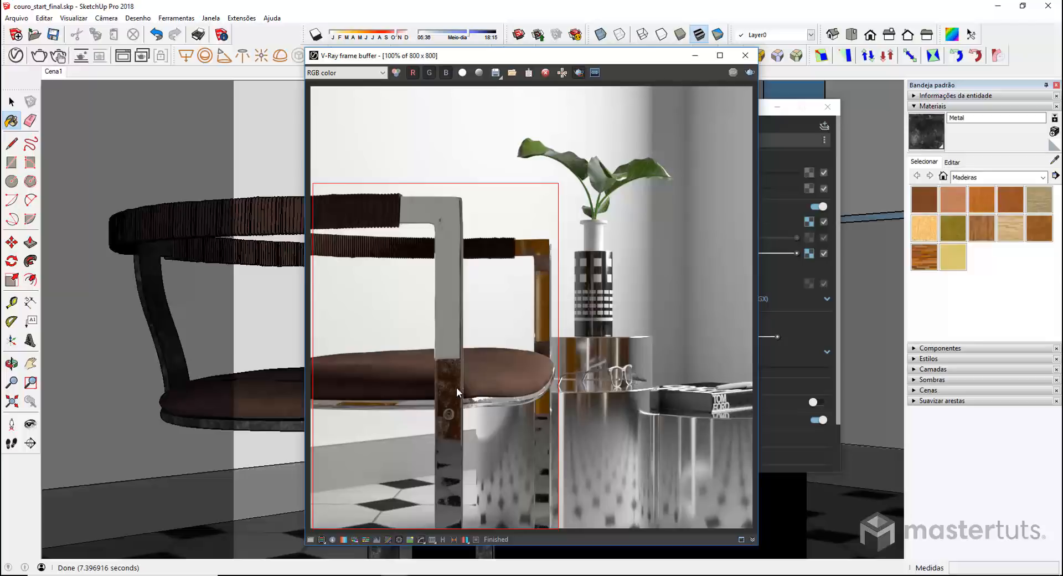
scroll(456, 387, up, 2)
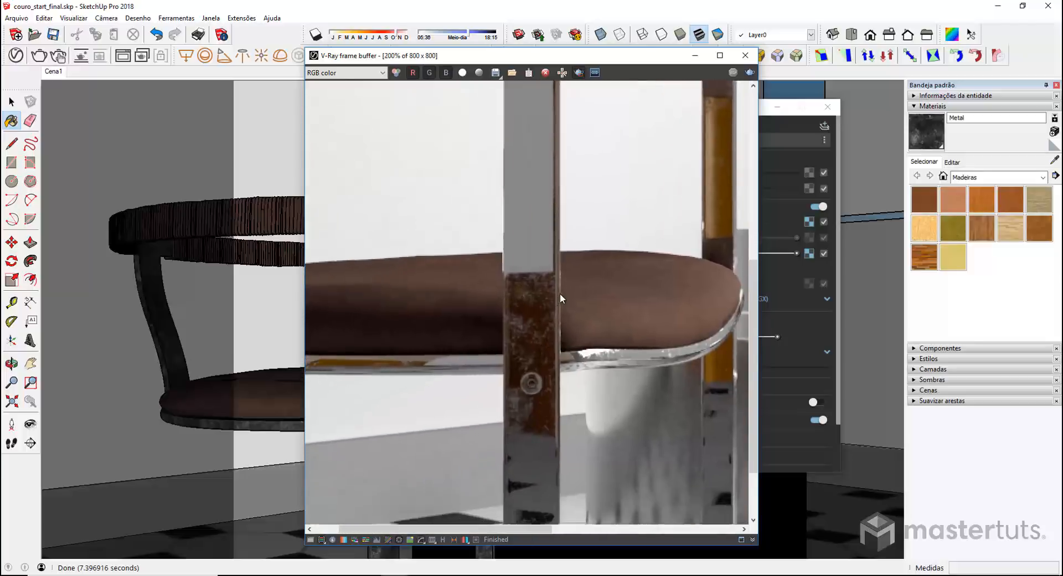
middle_drag(575, 301, 549, 373)
middle_drag(659, 310, 597, 368)
middle_drag(680, 272, 608, 381)
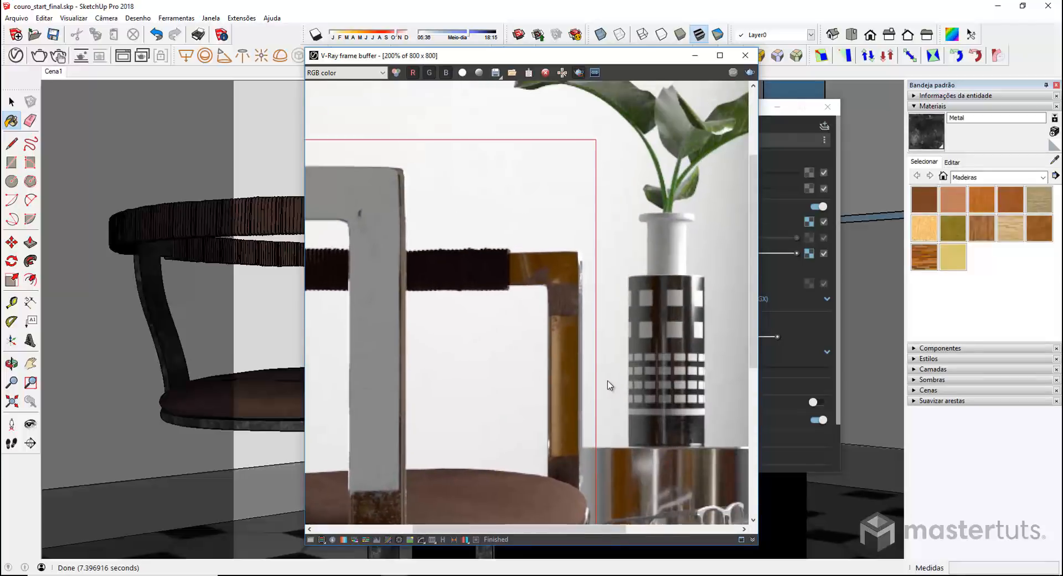
middle_drag(524, 357, 727, 416)
middle_drag(597, 294, 559, 235)
middle_drag(589, 396, 512, 306)
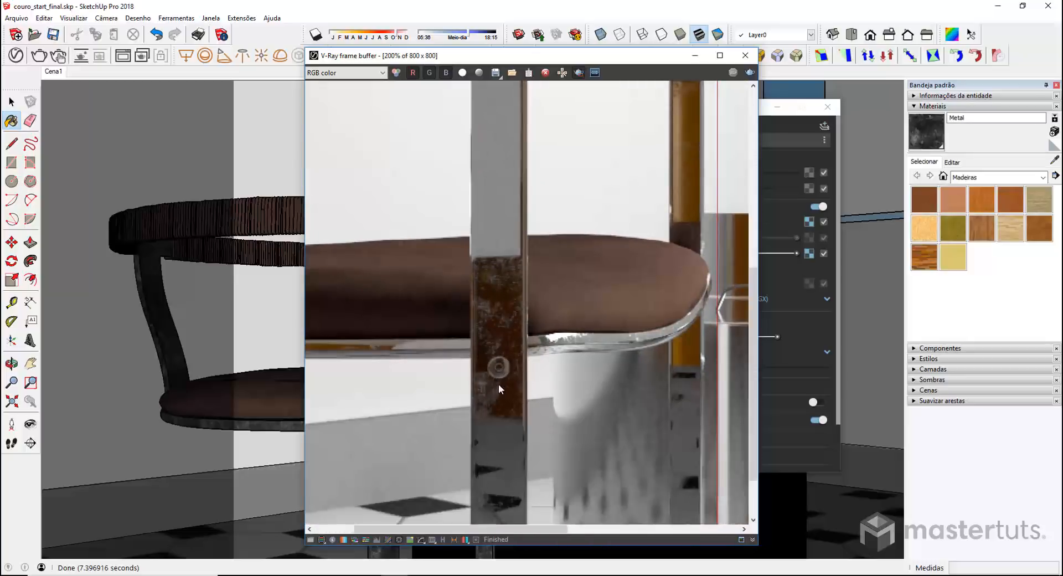
middle_drag(458, 250, 439, 291)
scroll(505, 373, down, 1)
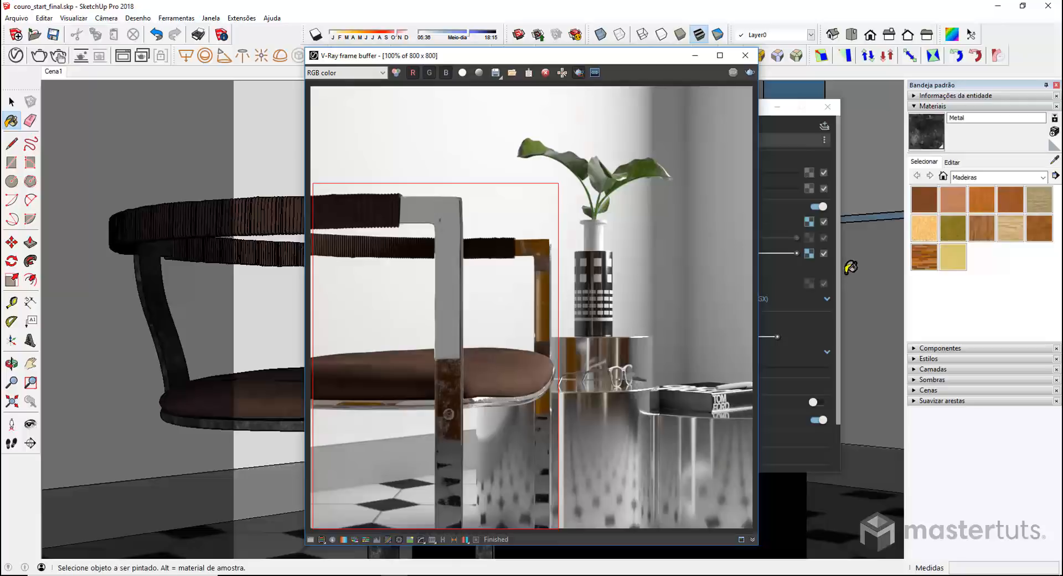
Draw a smaller render region around the chair leg and return to the material editor
click(579, 74)
drag(418, 324, 488, 470)
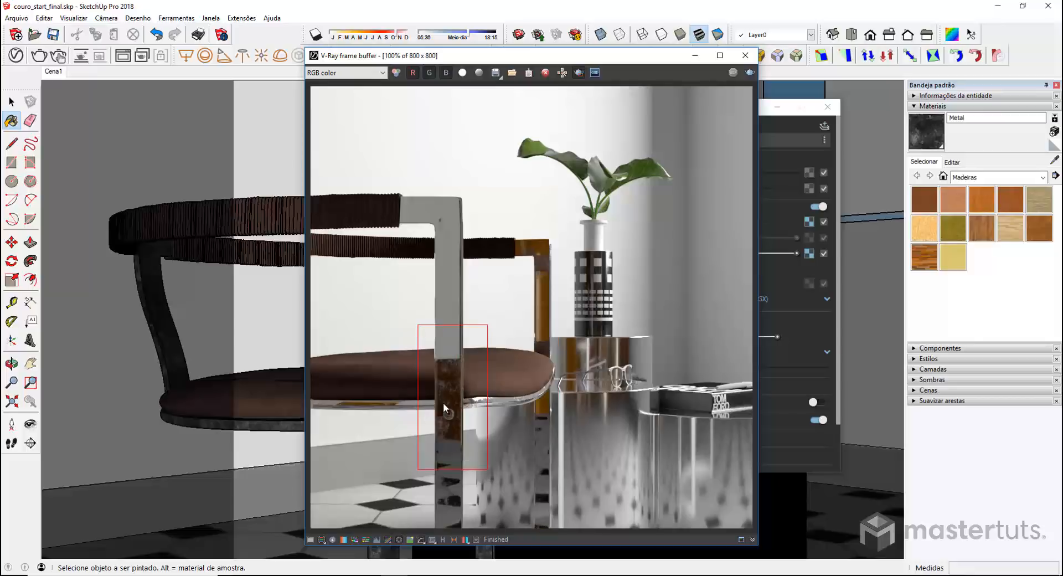
click(785, 270)
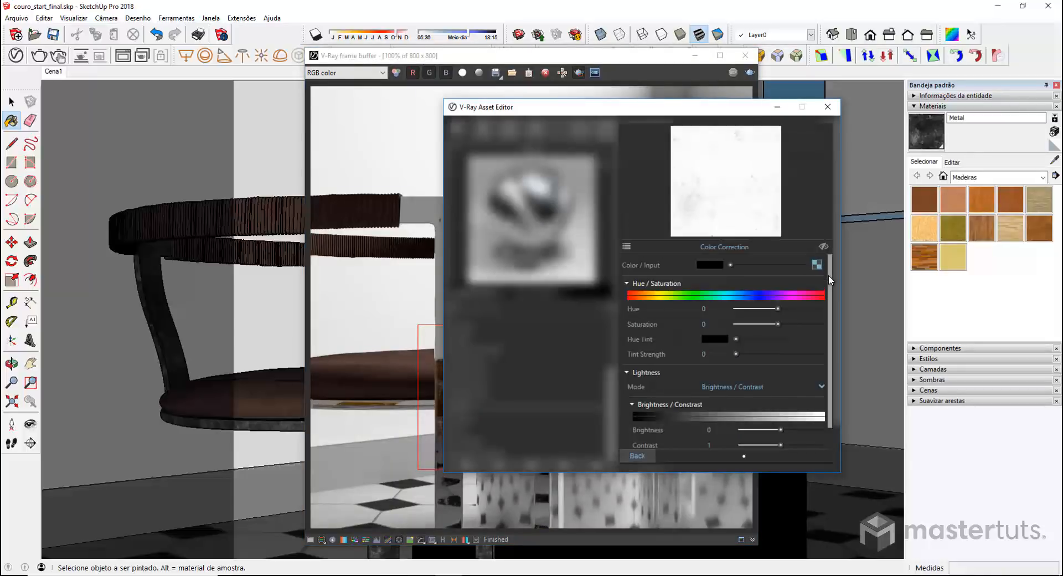
Set the glossiness Color Correction brightness to 0.169 and re-render the leg region
scroll(829, 304, down, 1)
drag(781, 407, 788, 407)
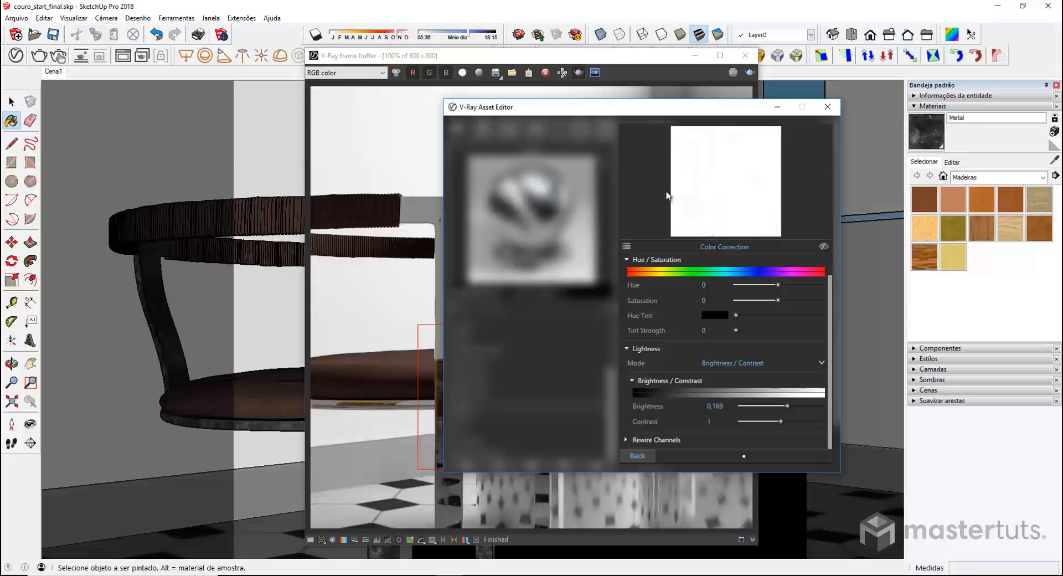
click(637, 455)
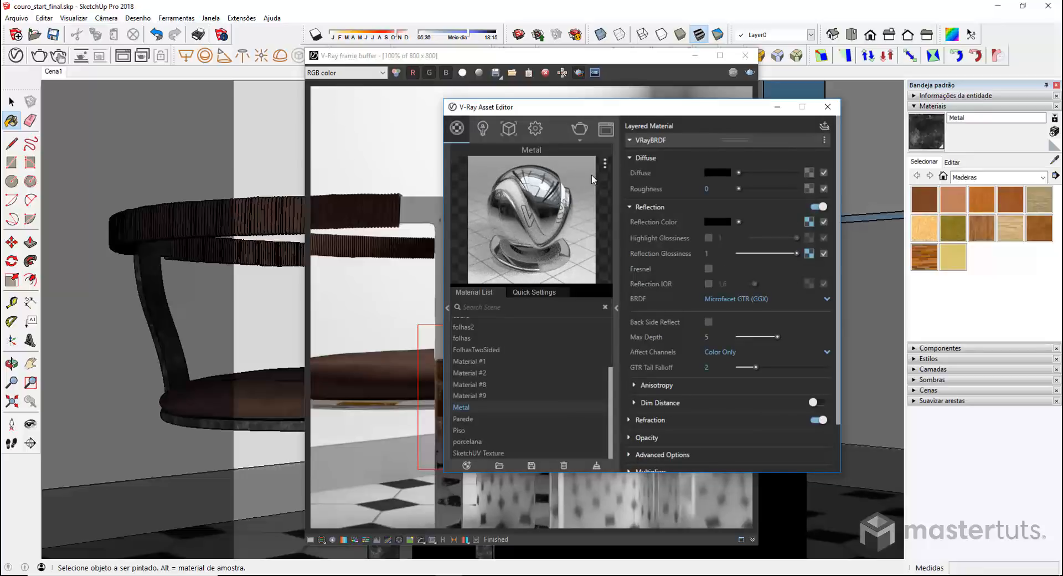
click(579, 131)
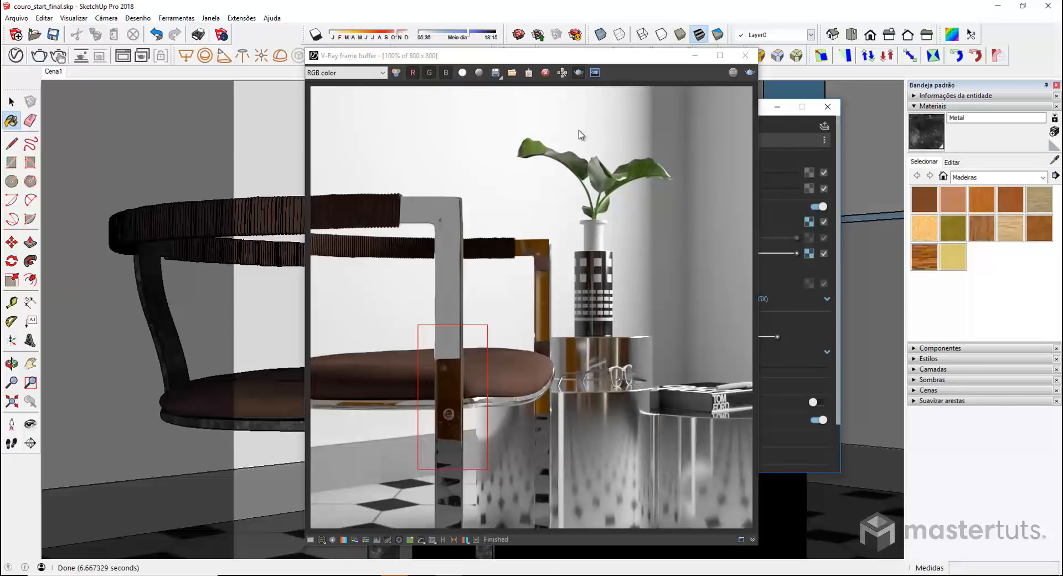
Check the brighter chrome leg up close, then mark a render region across the leather seat
scroll(434, 394, up, 1)
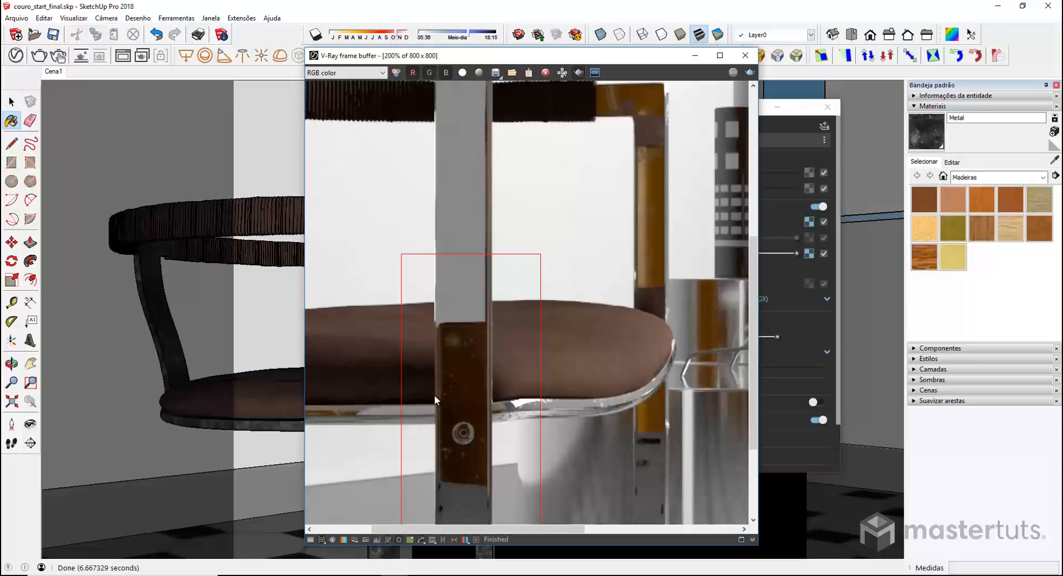
middle_drag(434, 394, 497, 286)
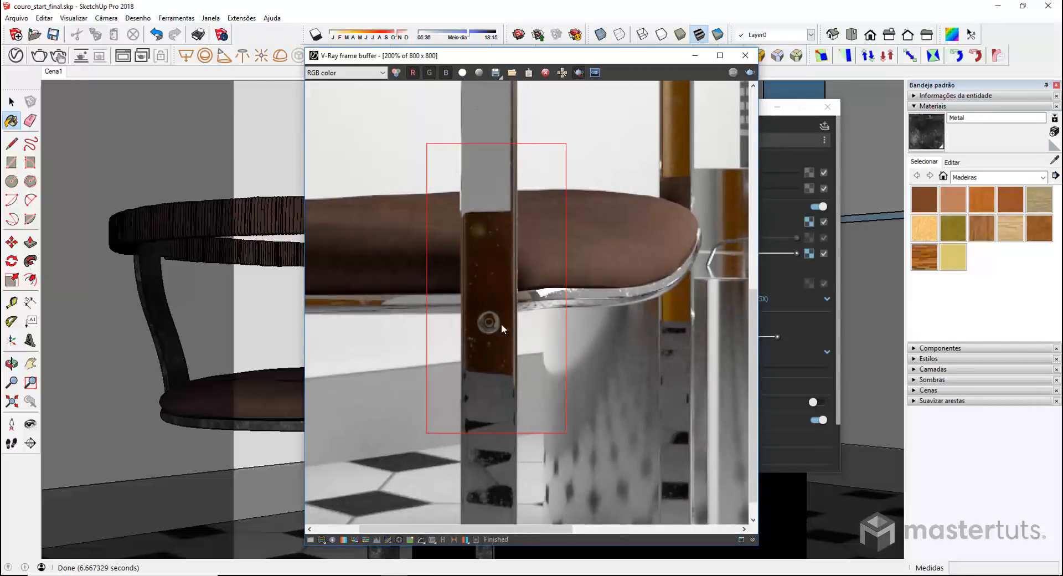
scroll(477, 305, down, 1)
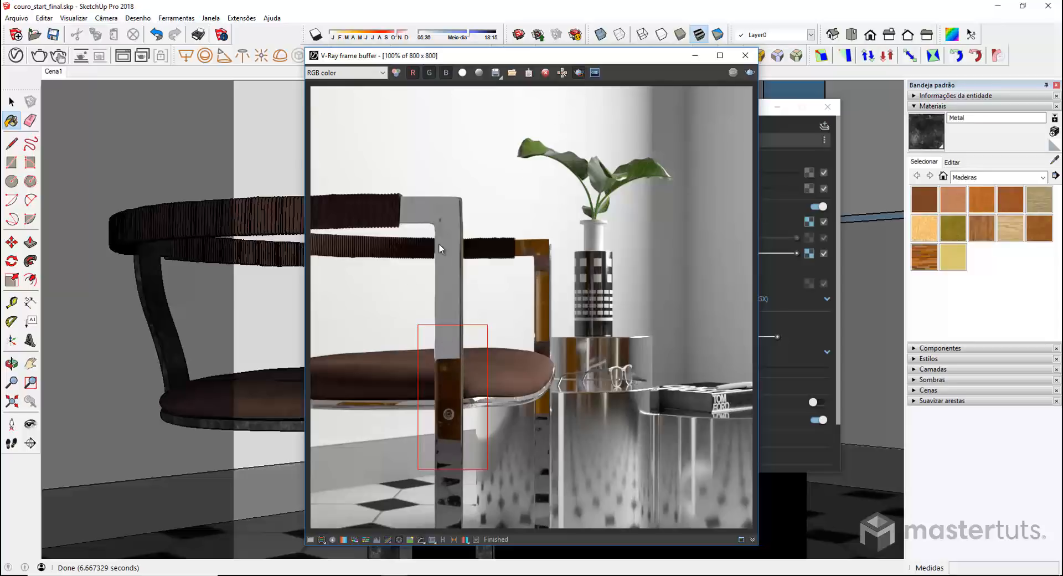
drag(311, 335, 567, 404)
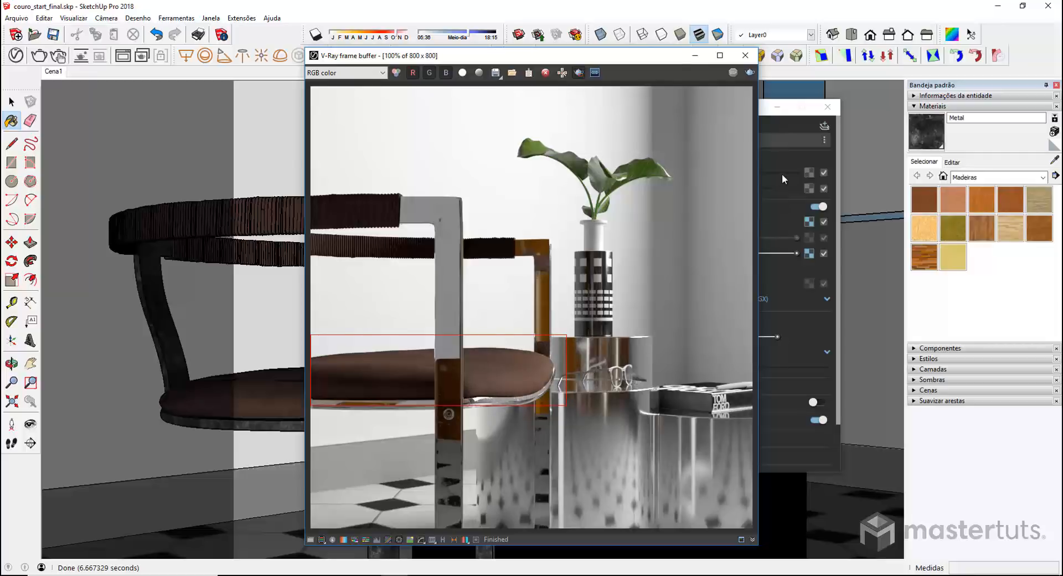
Close the frame buffer, sample the seat's couro leather, and expand its Bump/Normal Mapping
click(743, 55)
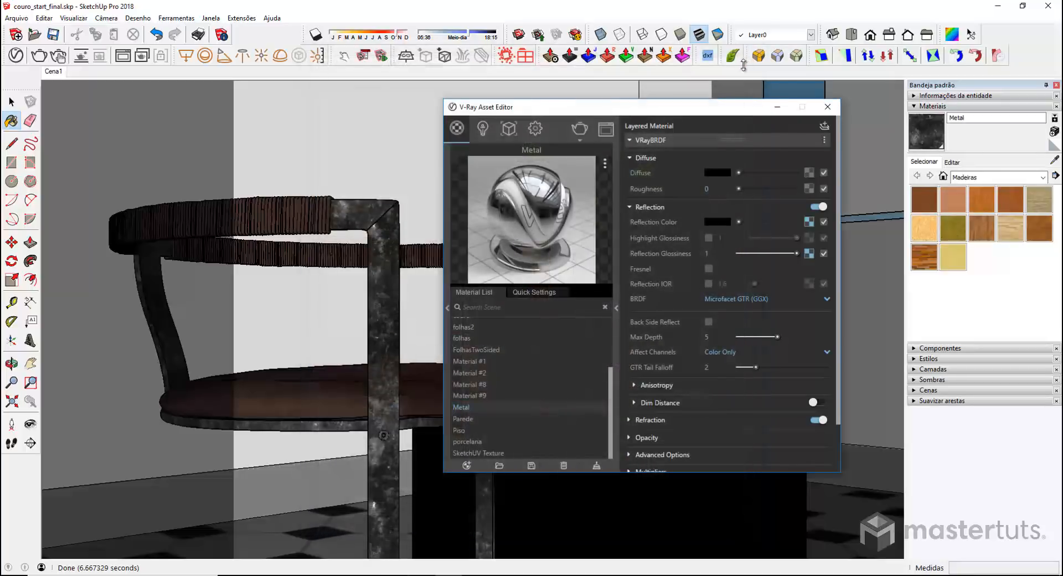
click(1053, 162)
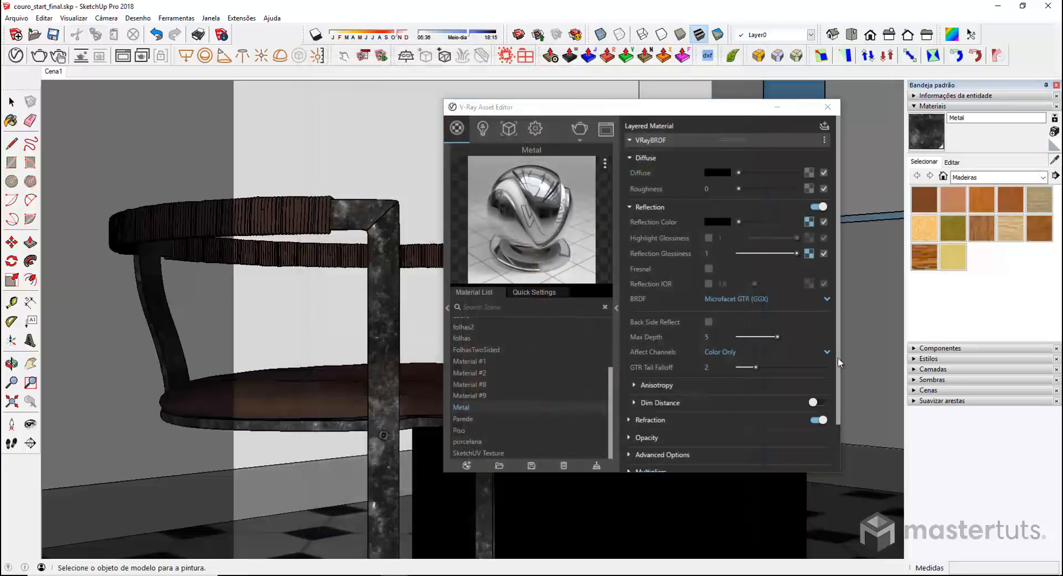
click(339, 386)
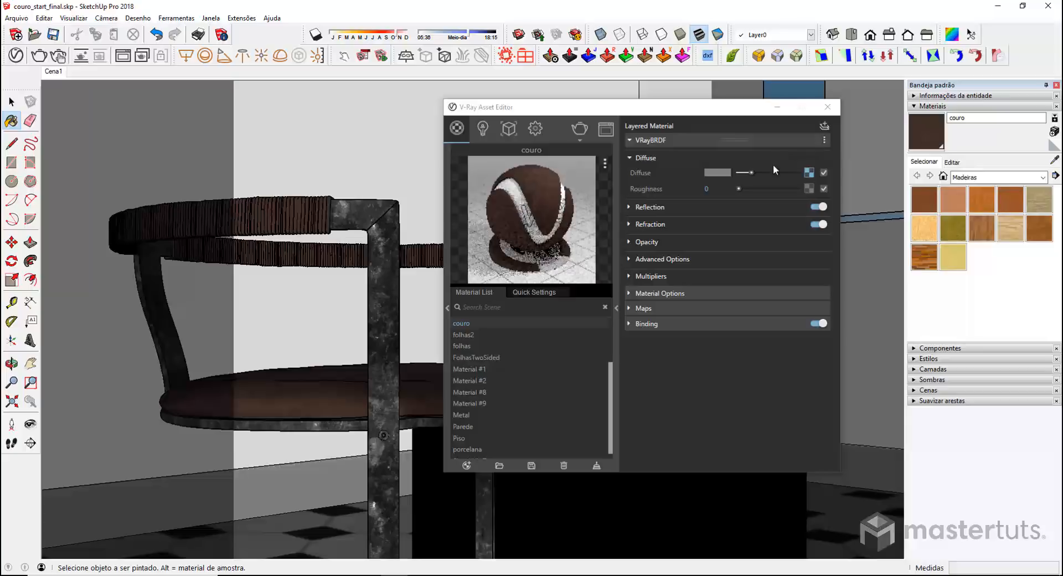
click(644, 308)
click(634, 326)
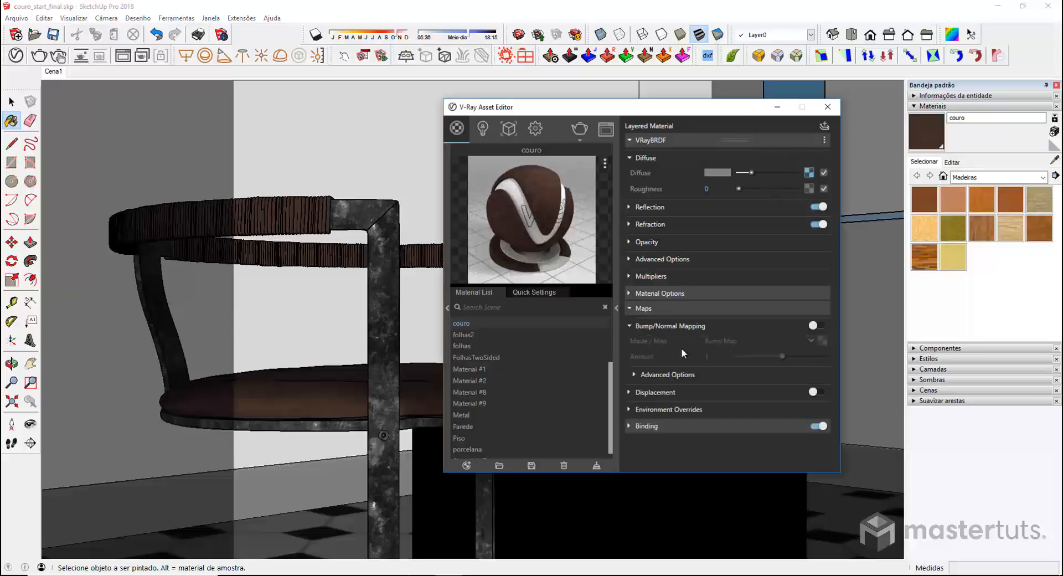
Load couro_bump.jpg as the bitmap bump texture with No Filter
click(823, 340)
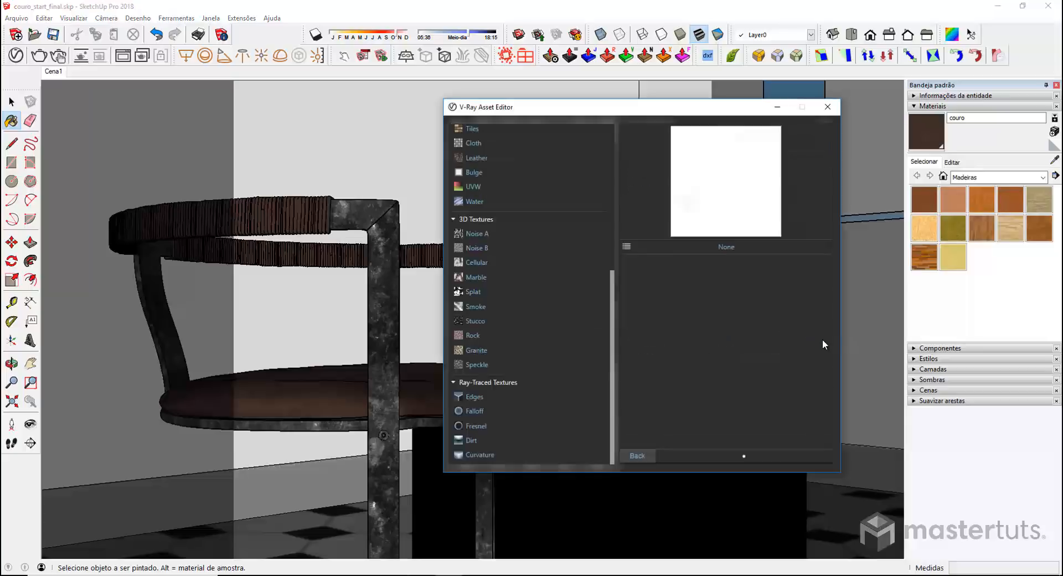
scroll(515, 191, up, 5)
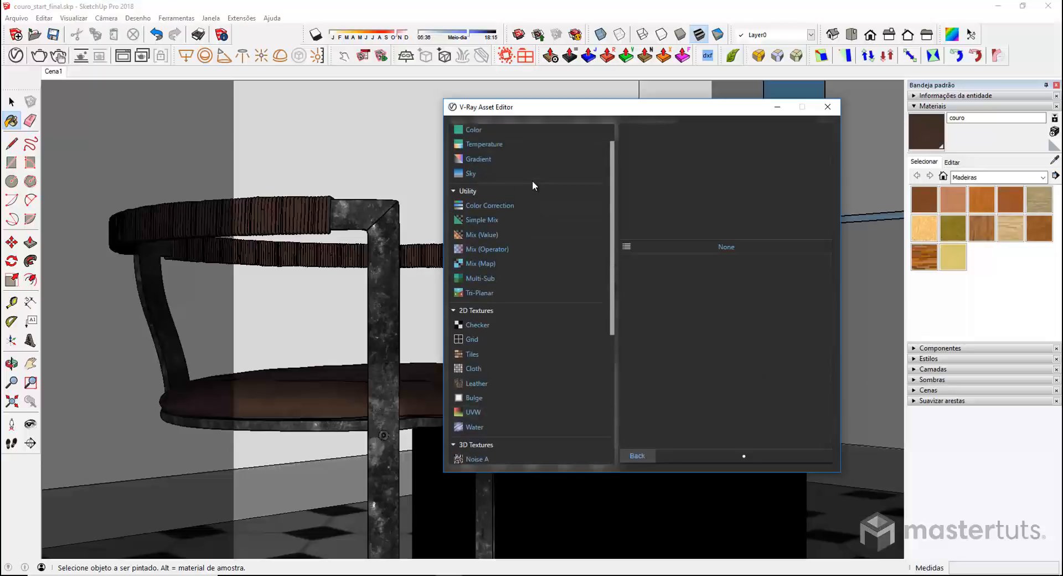
click(473, 145)
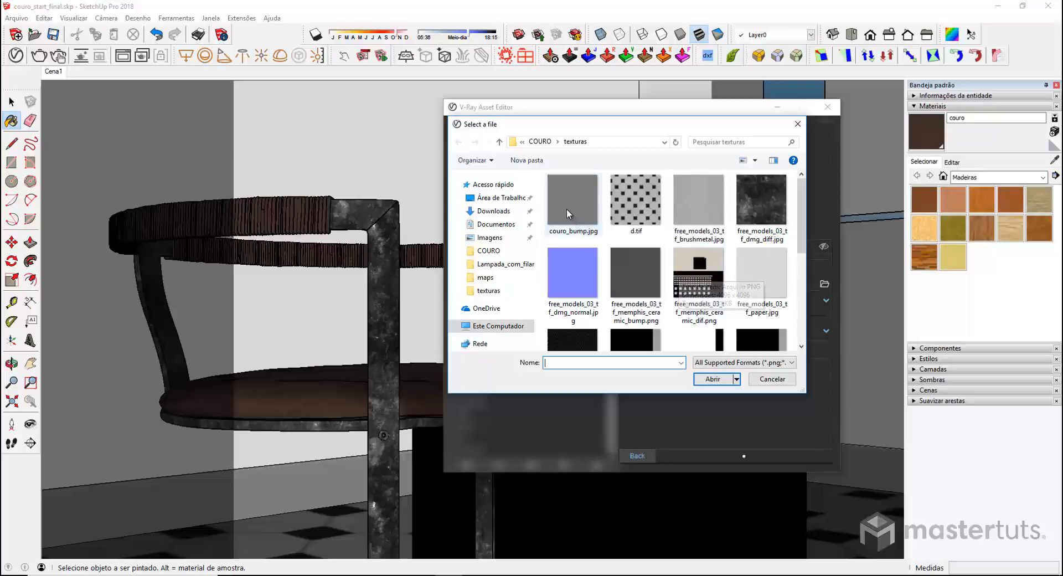
click(585, 228)
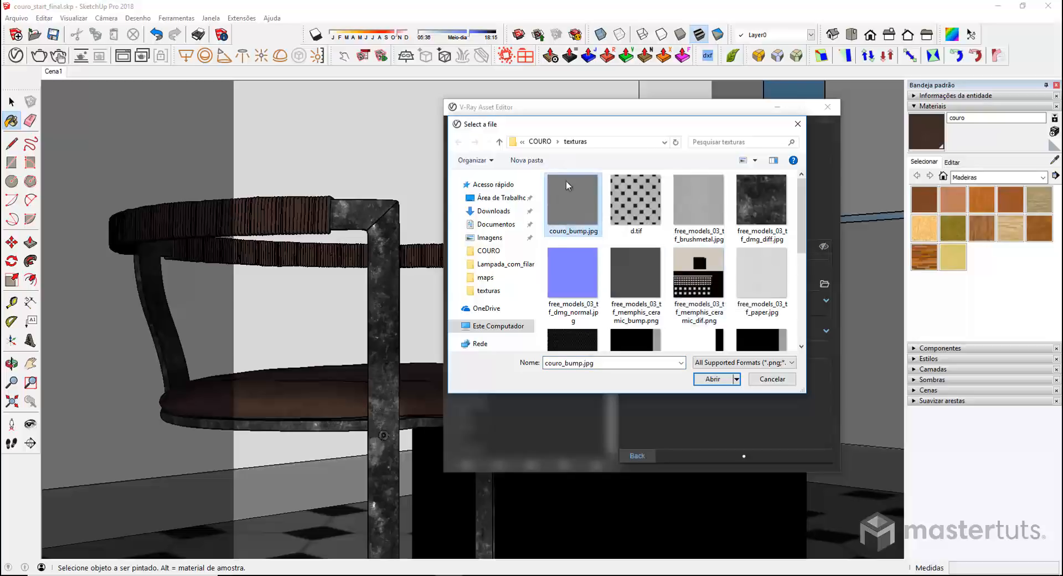
click(722, 379)
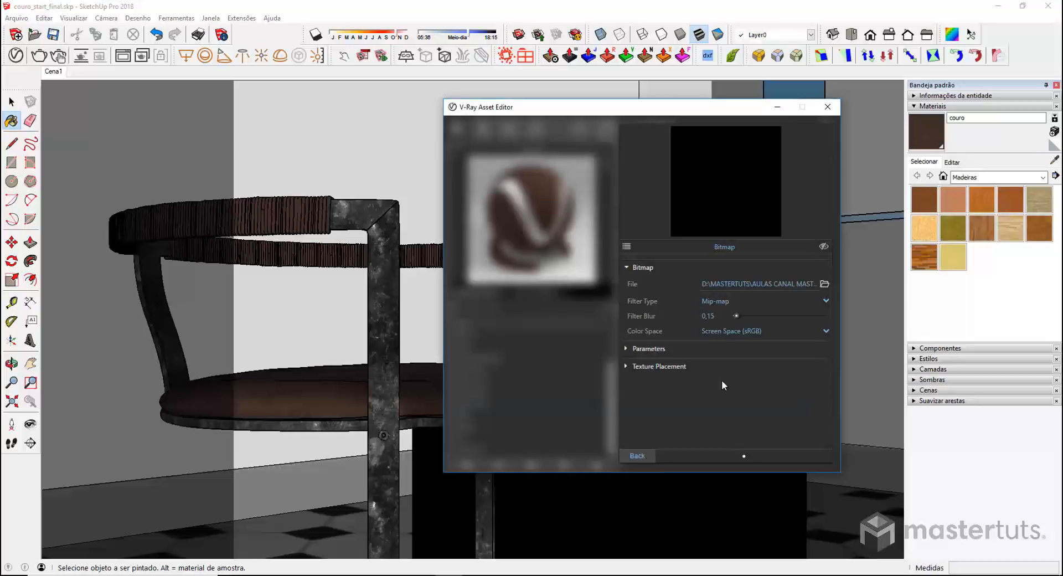
click(823, 246)
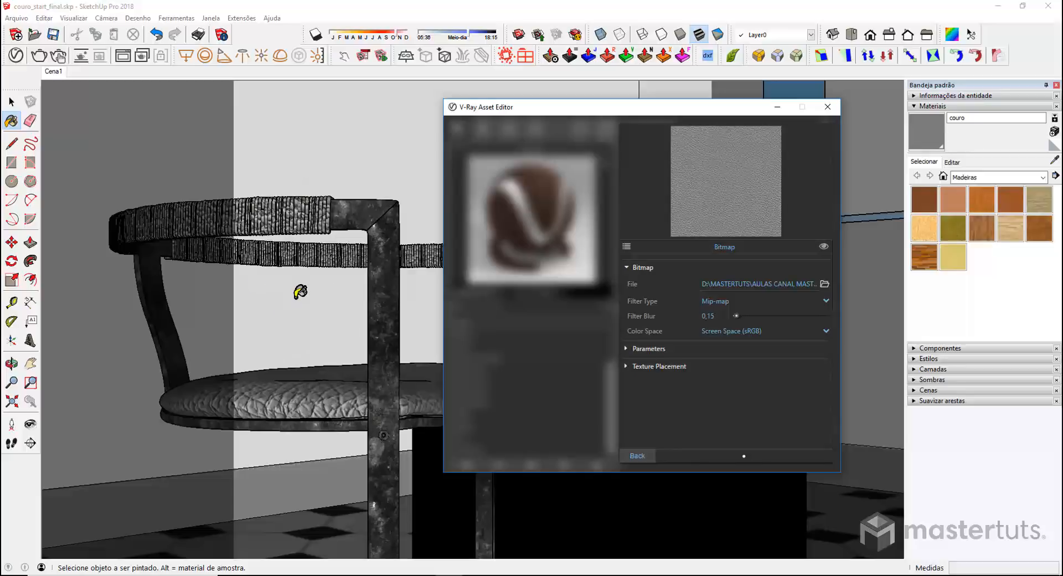
click(716, 302)
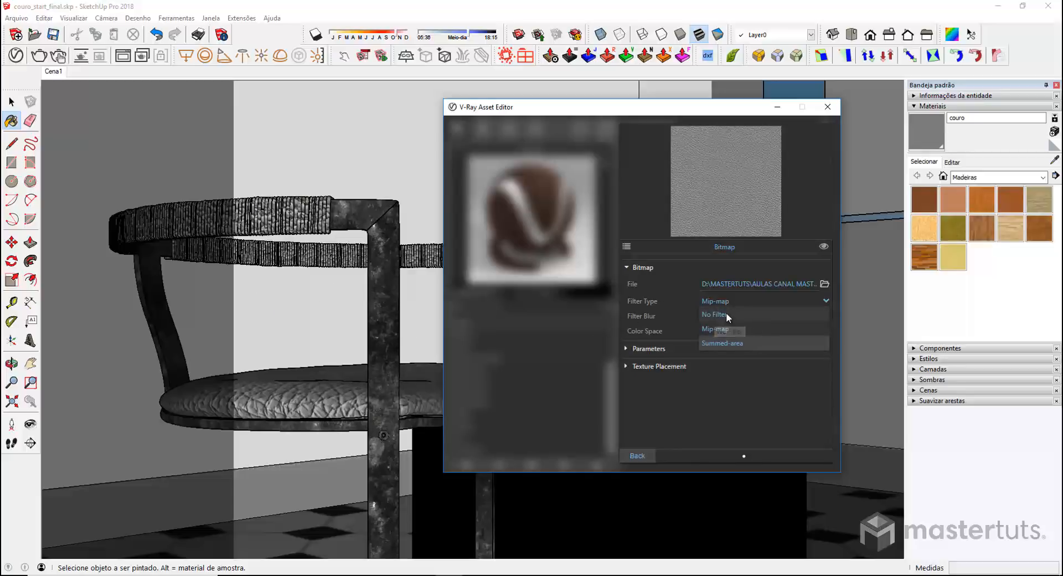
click(726, 313)
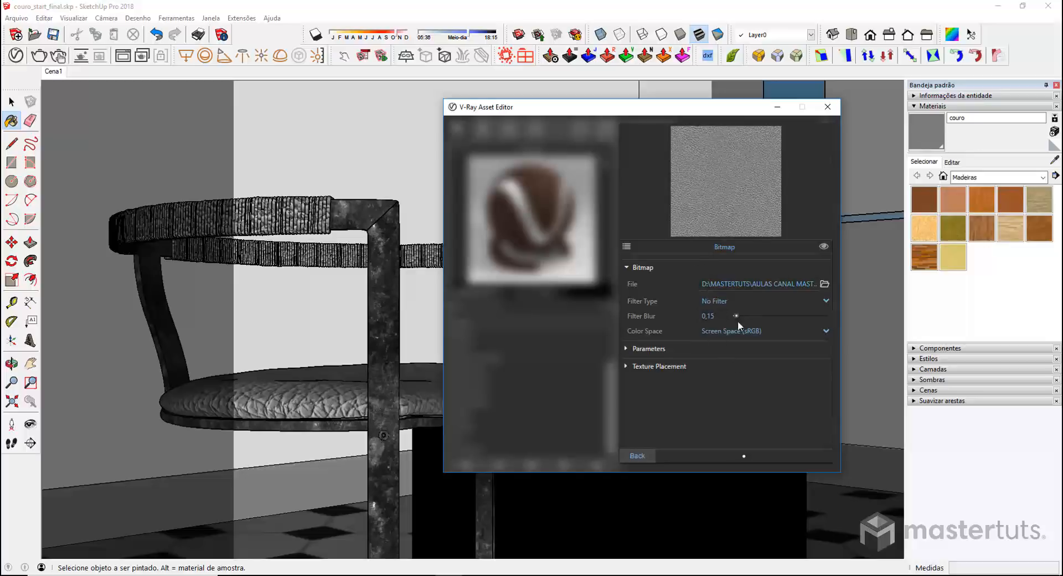
click(643, 454)
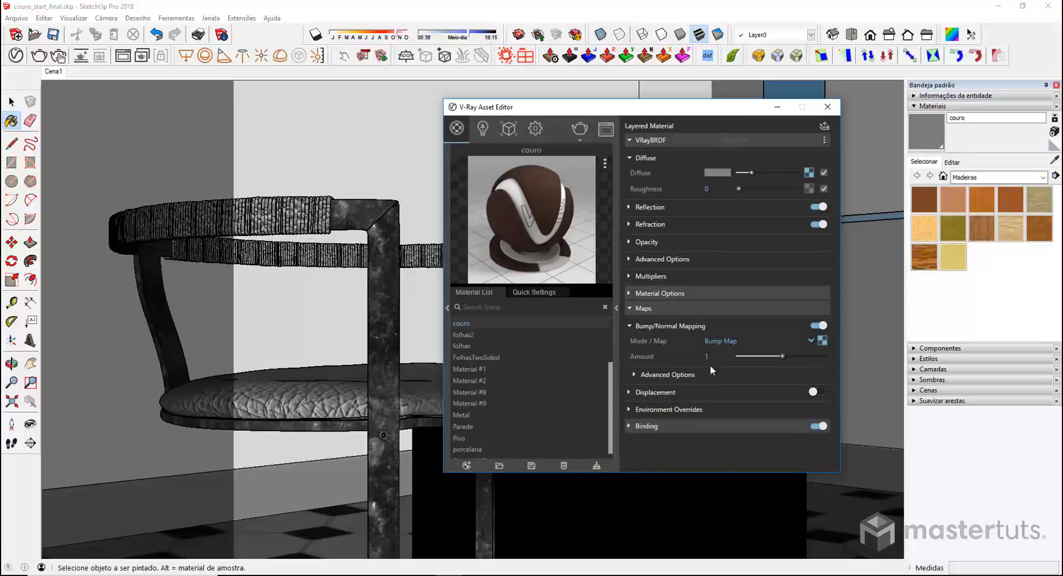
Set the couro bump amount to 0.02 and move the material editor aside
text(,02)
key(Return)
drag(630, 108, 841, 99)
Select the chair, orbit around the seat, and reopen the latest render
click(11, 101)
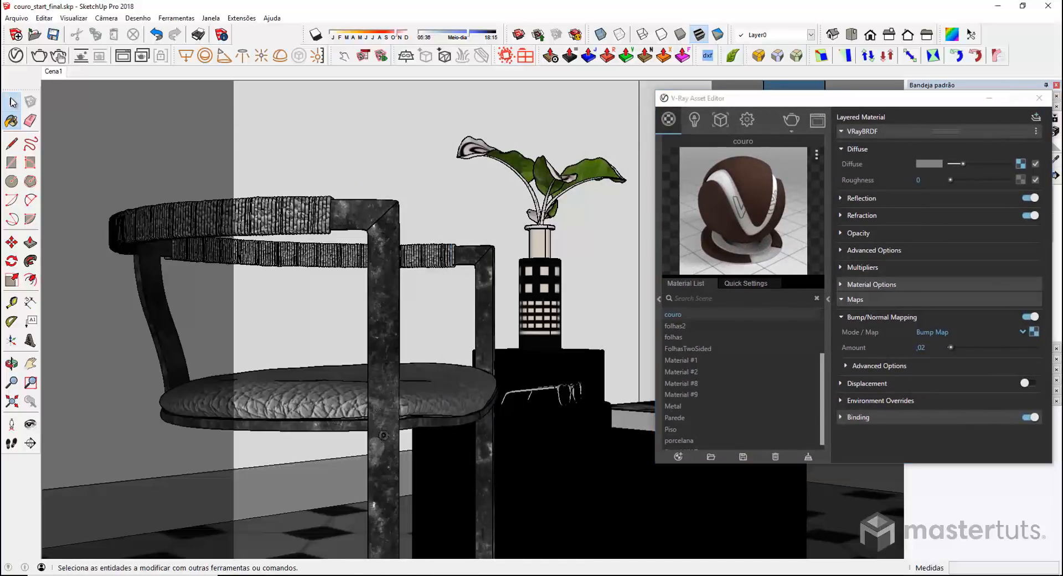
middle_drag(398, 381, 516, 355)
click(441, 380)
scroll(440, 381, up, 5)
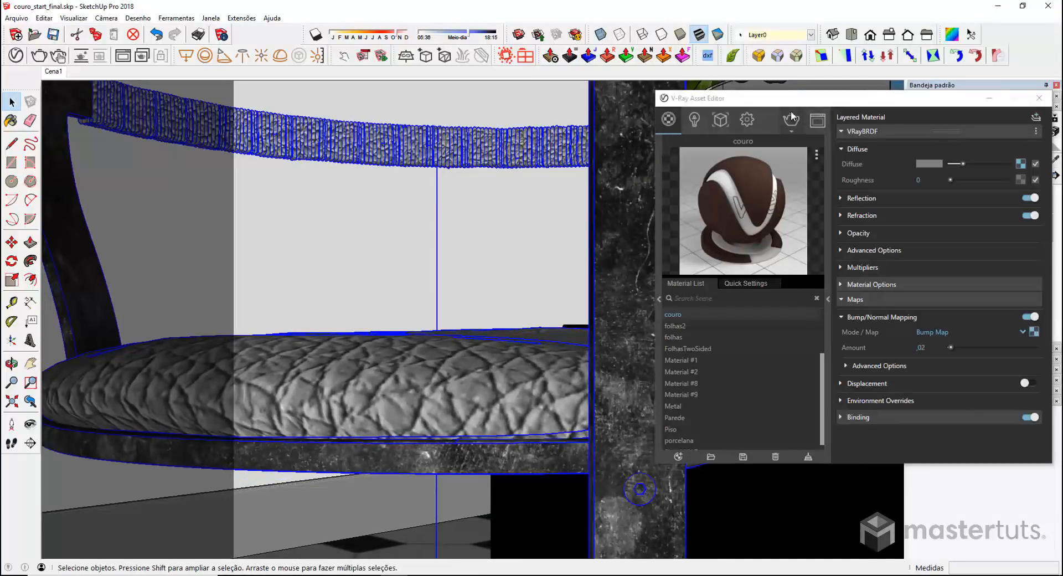
drag(776, 99, 919, 104)
middle_drag(477, 389, 451, 387)
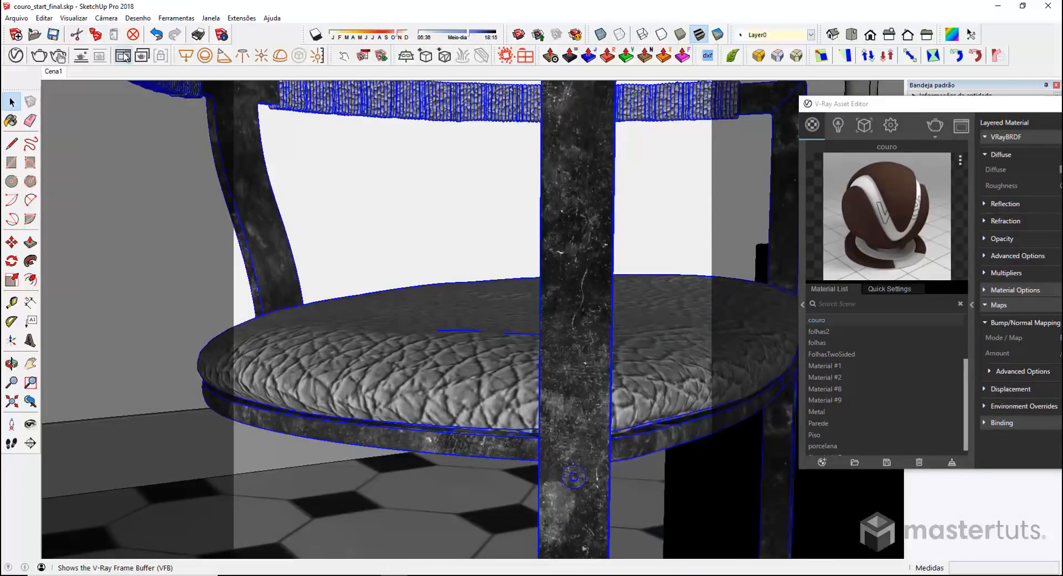
click(123, 55)
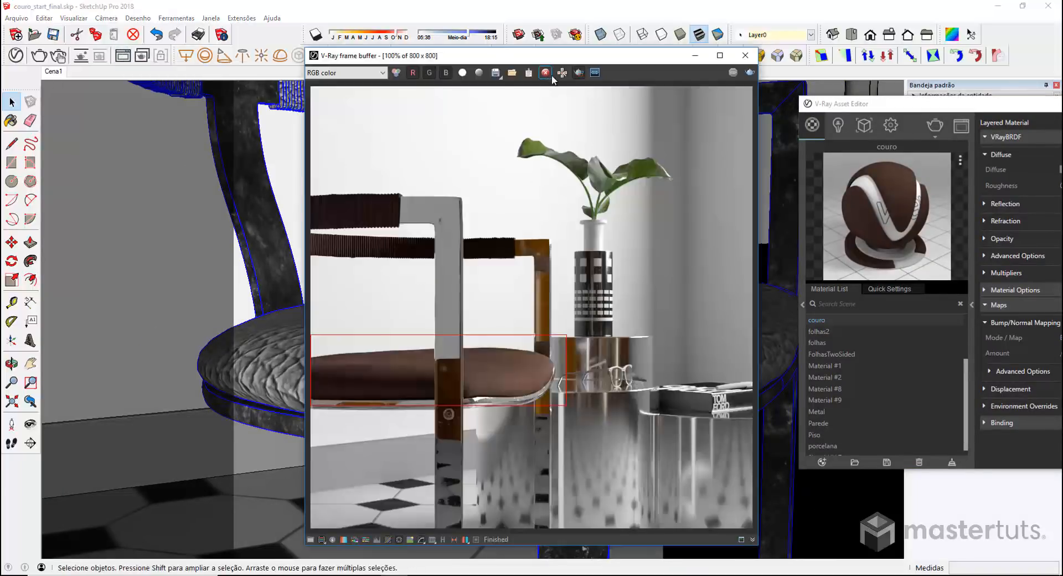
Turn off region rendering, close the frame buffer, and centre the material editor
click(578, 72)
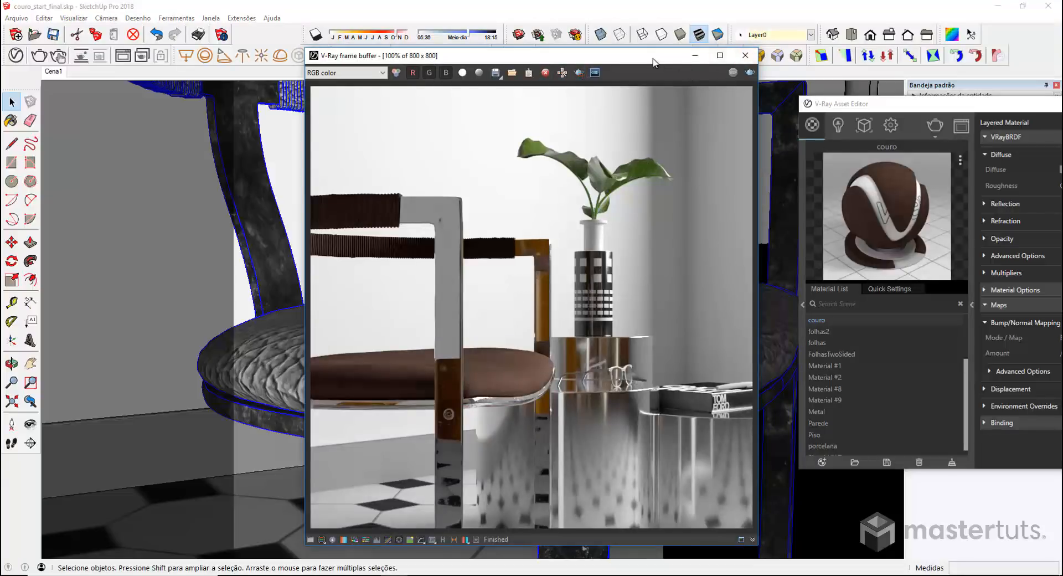
drag(652, 60, 510, 88)
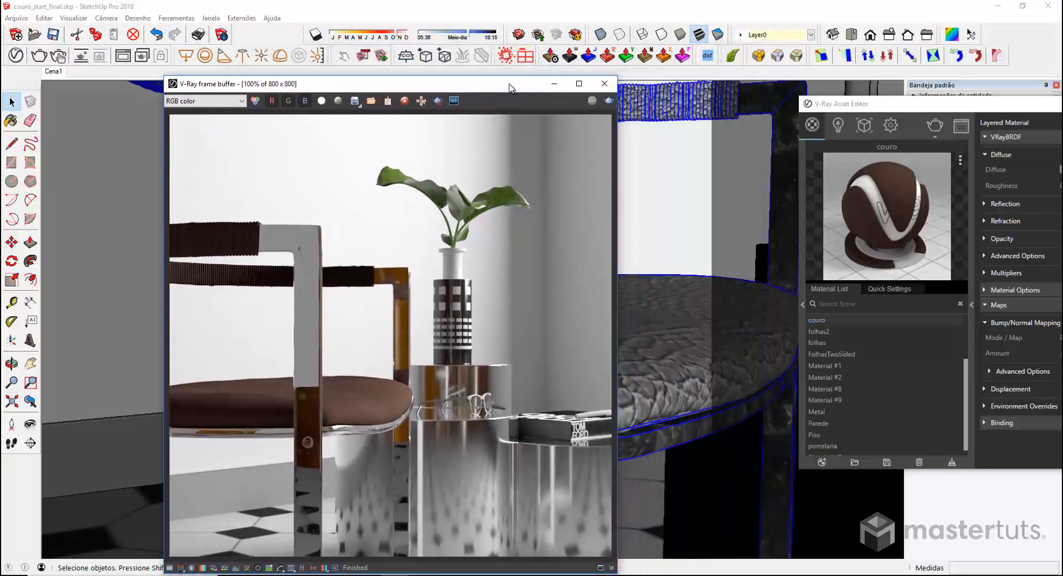
click(604, 83)
drag(919, 113, 559, 111)
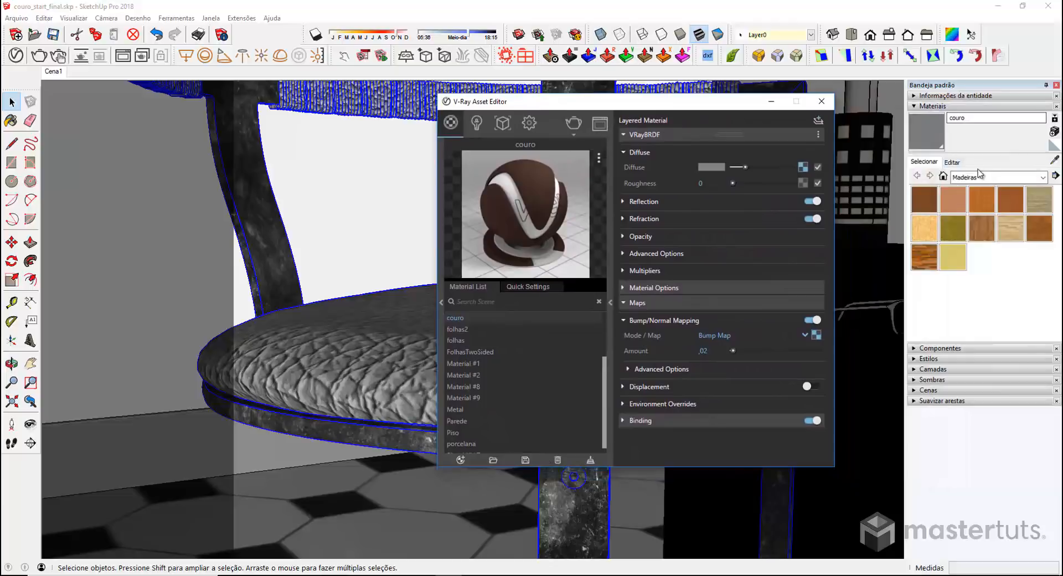
Change the couro texture width from 0,03m to ,005 for a finer leather grain
click(953, 163)
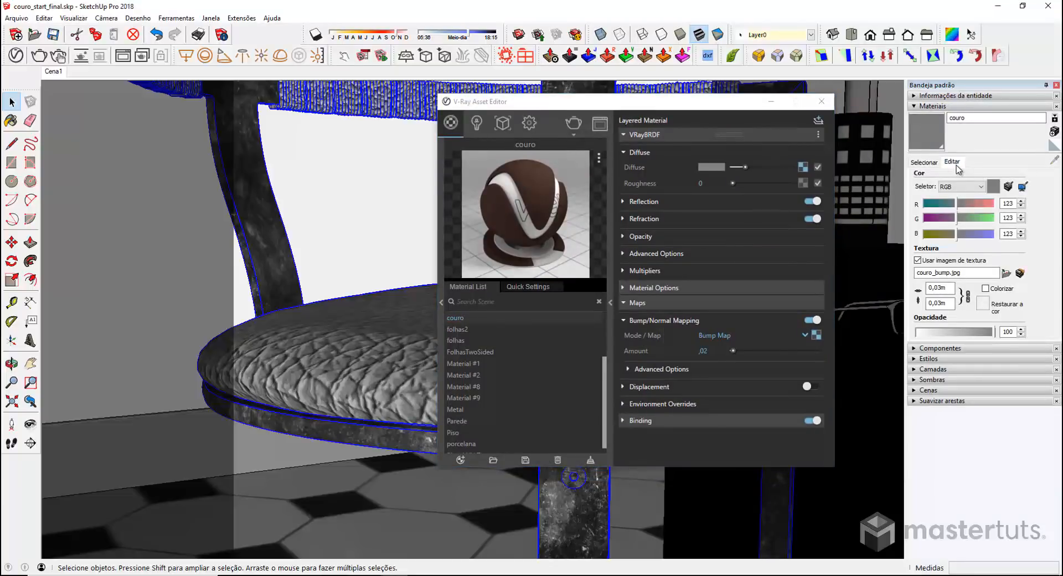
double_click(939, 288)
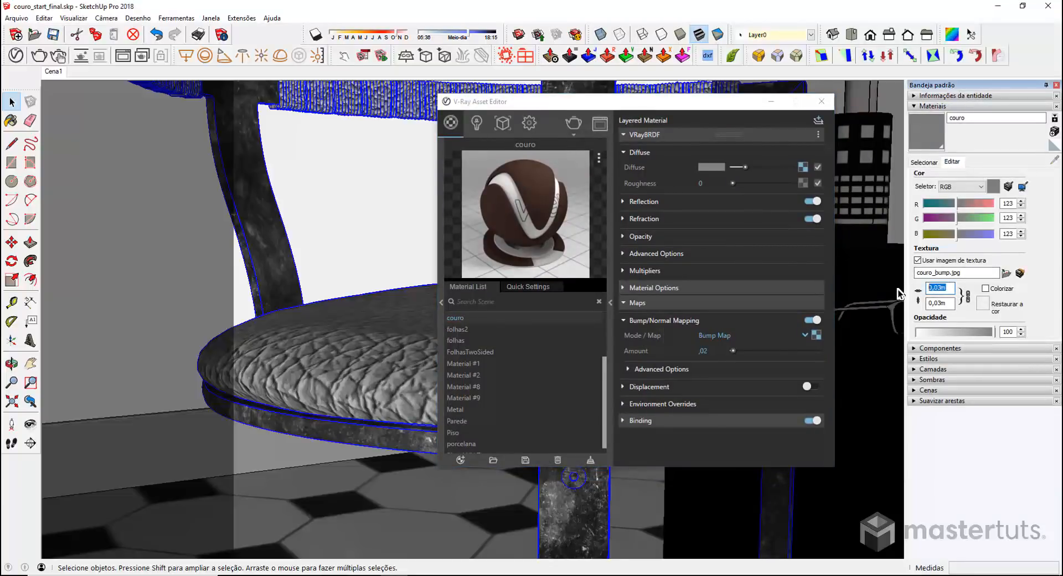
text(,005)
key(Return)
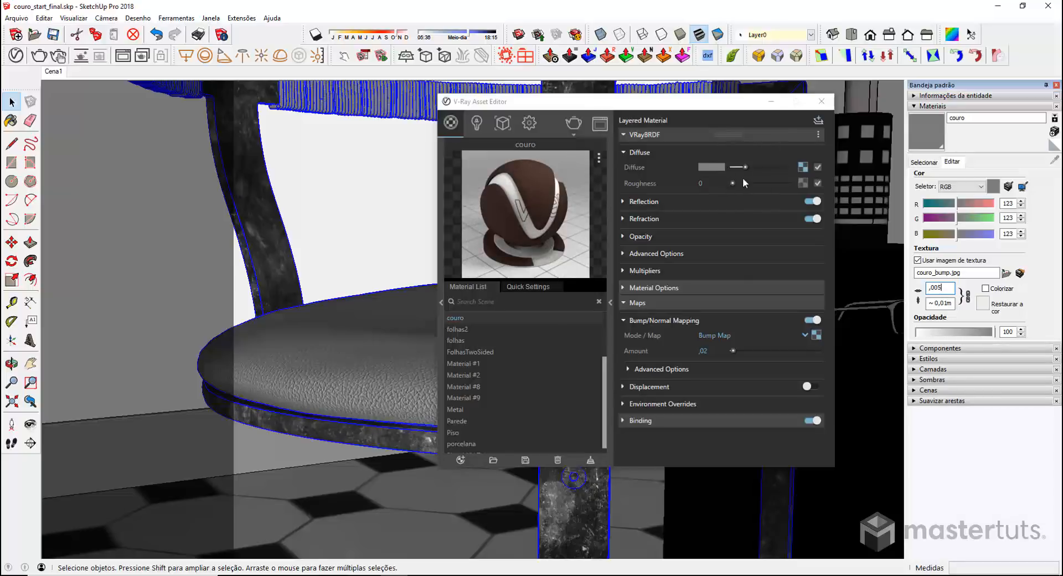
Clear couro's diffuse bitmap and replace it with a Mix (Map) texture
right_click(806, 167)
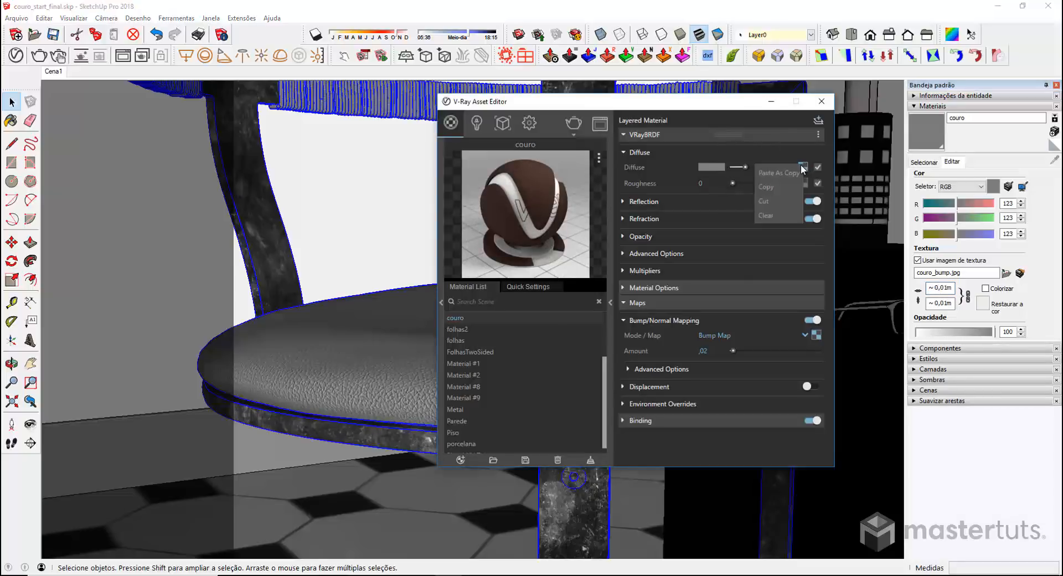
click(781, 216)
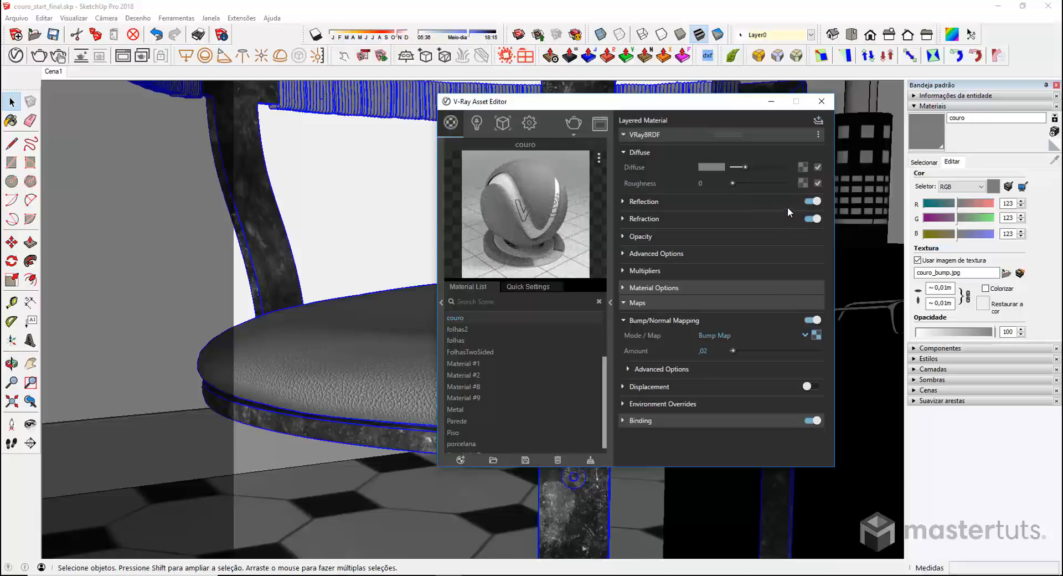
click(805, 170)
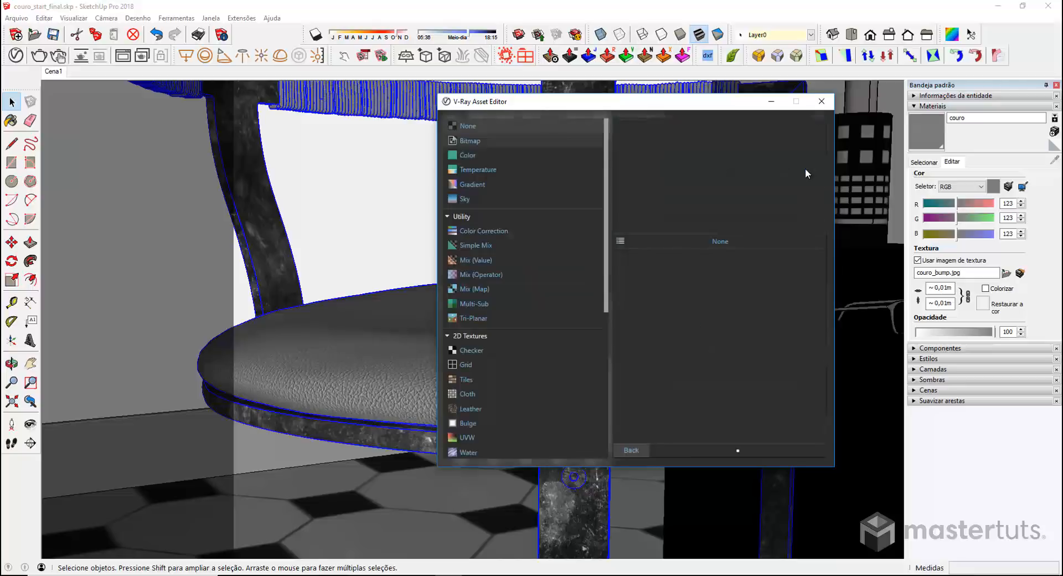
click(457, 288)
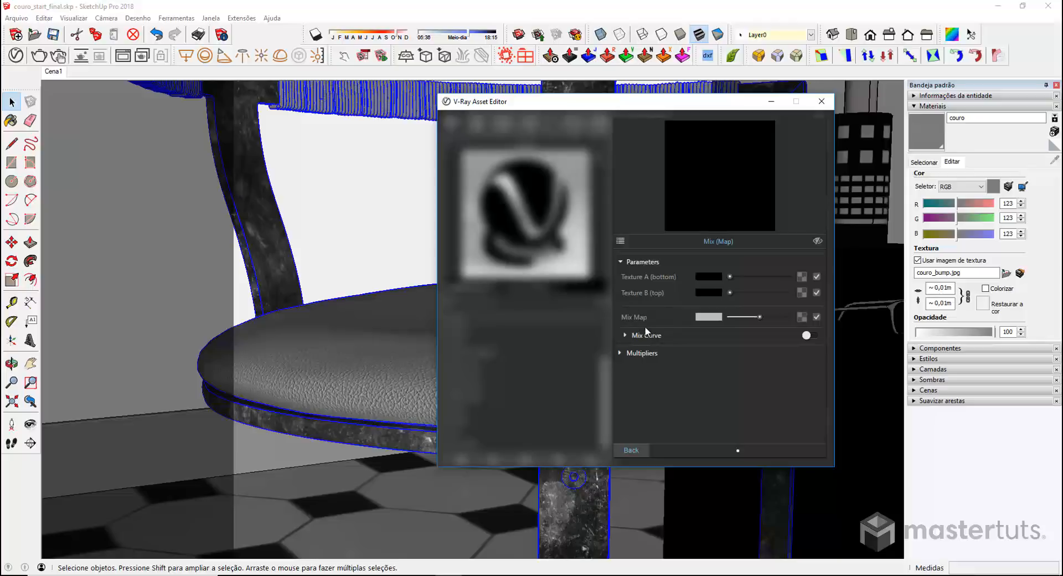
Set the Mix map's Texture A colour to brown RGB 124, 83, 42
click(709, 275)
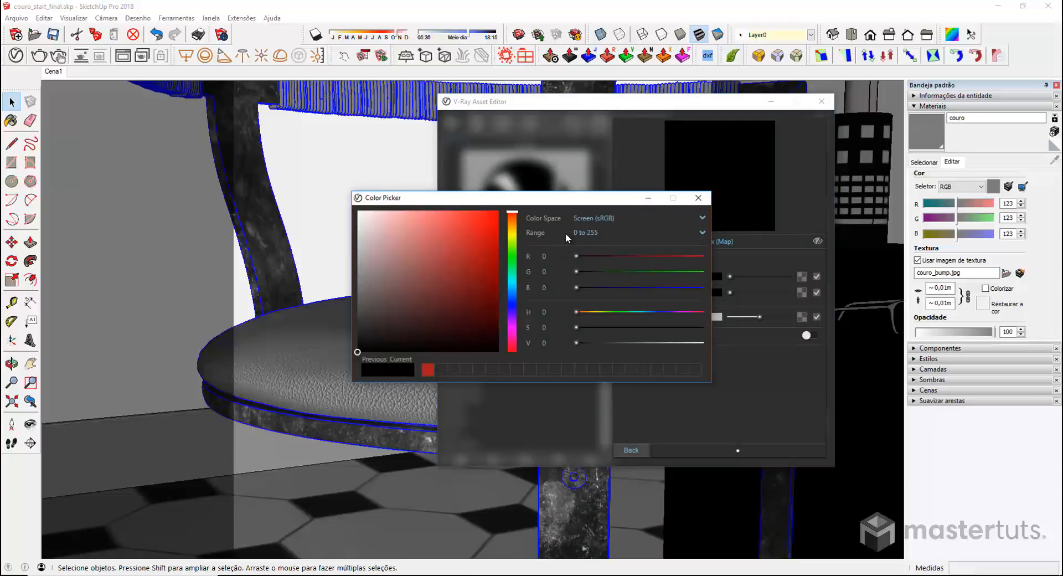
click(550, 258)
text(124)
key(Tab)
text(83)
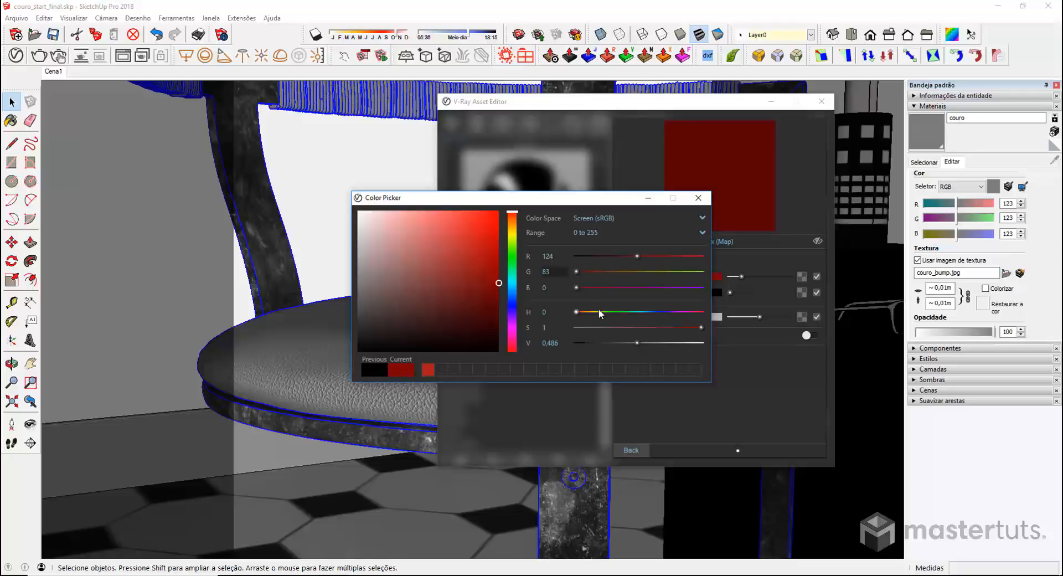
key(Tab)
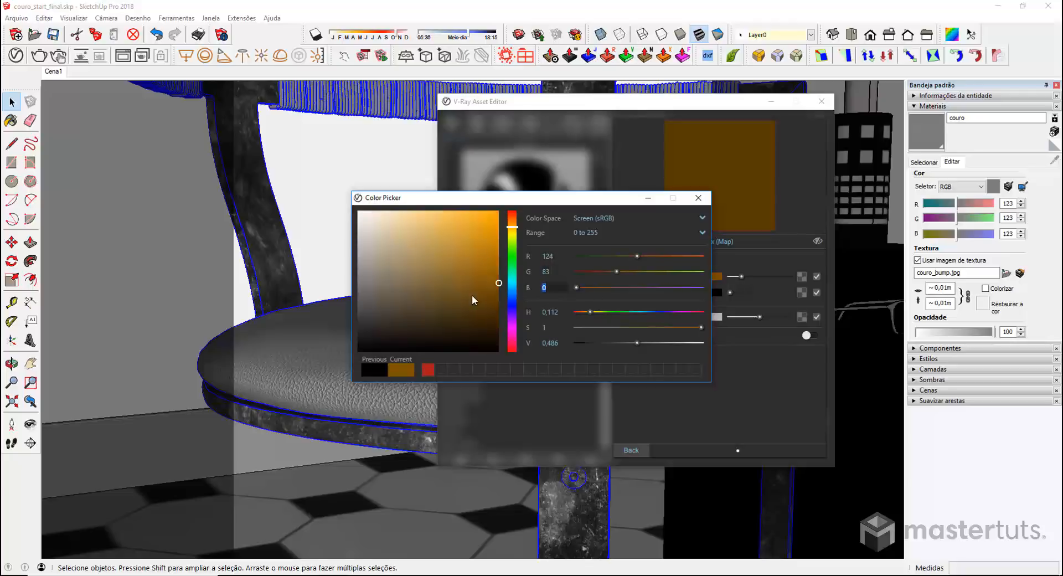
text(42)
key(Return)
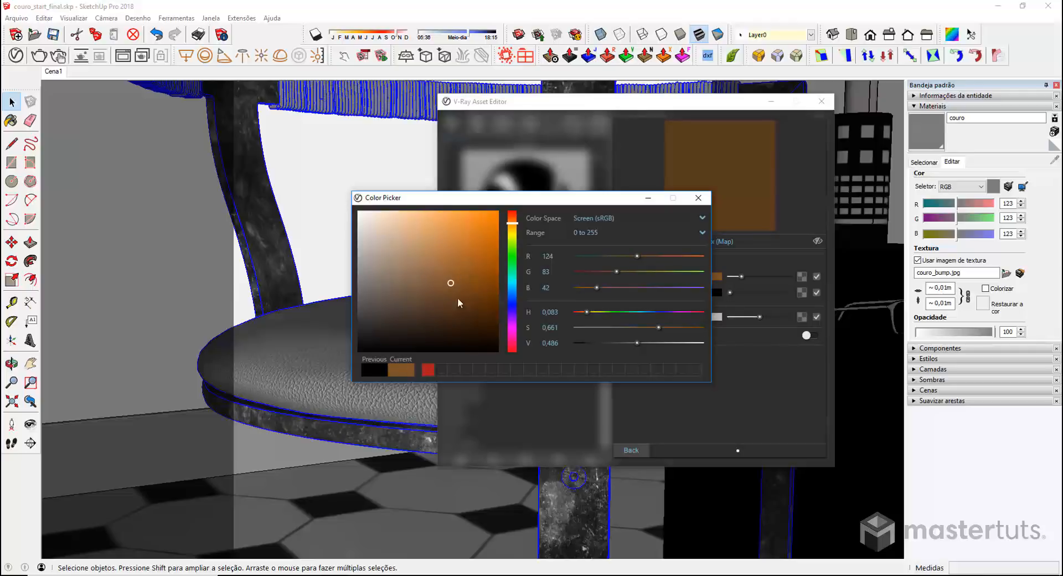
click(699, 197)
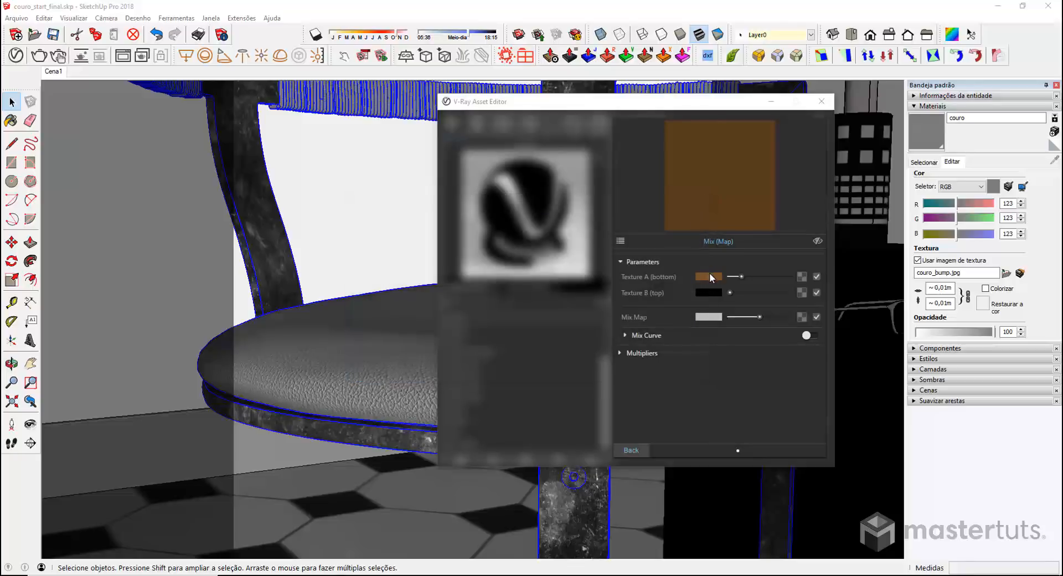
Copy Texture A's brown to Texture B and darken it to 83, 56, 28
drag(707, 276, 707, 288)
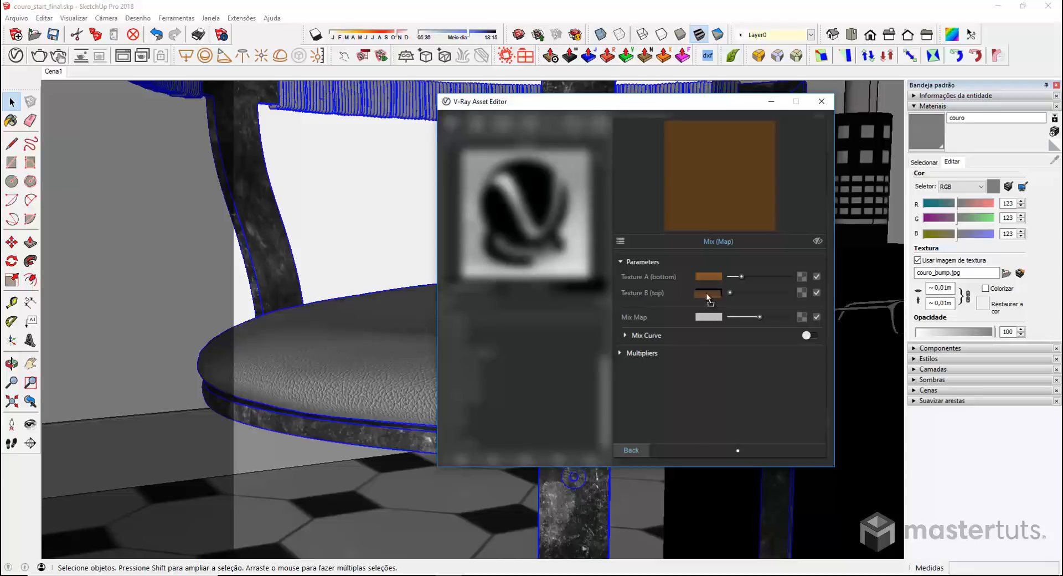
drag(708, 294, 709, 297)
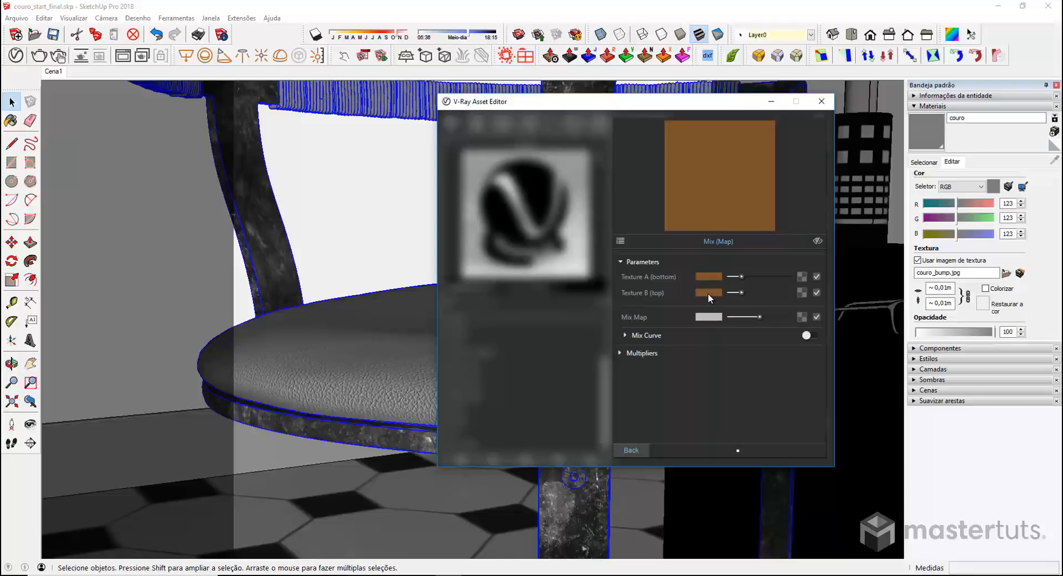
click(707, 293)
drag(449, 292, 450, 306)
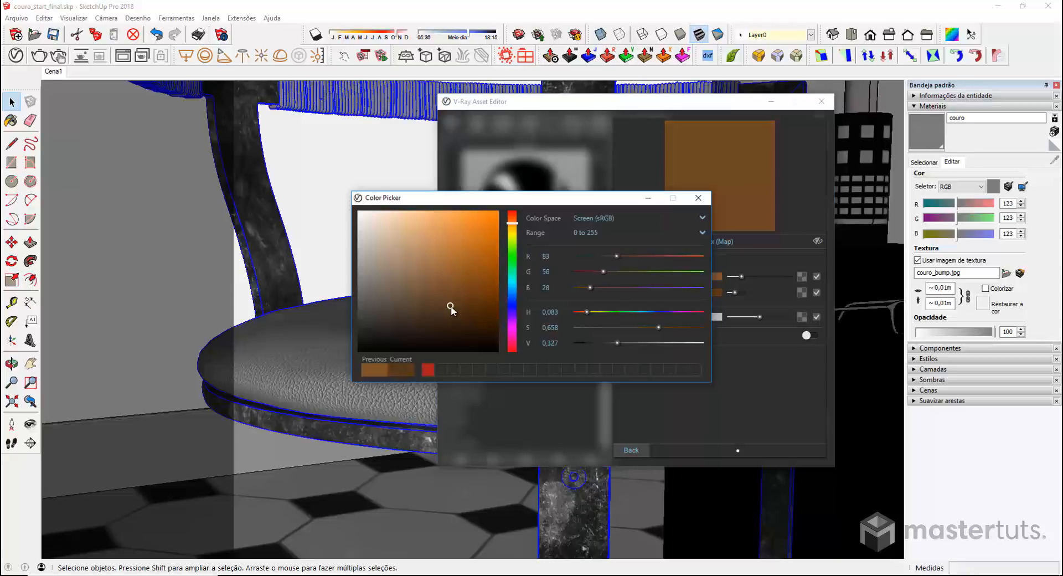
click(698, 197)
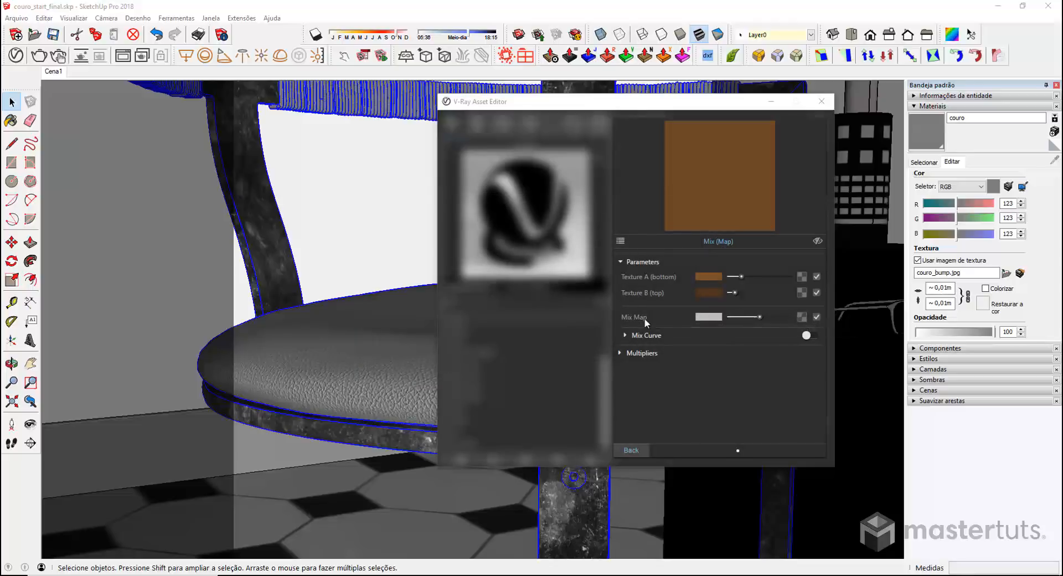
Load couro_bump.jpg as the Mix Map and return to couro's main material settings
click(801, 317)
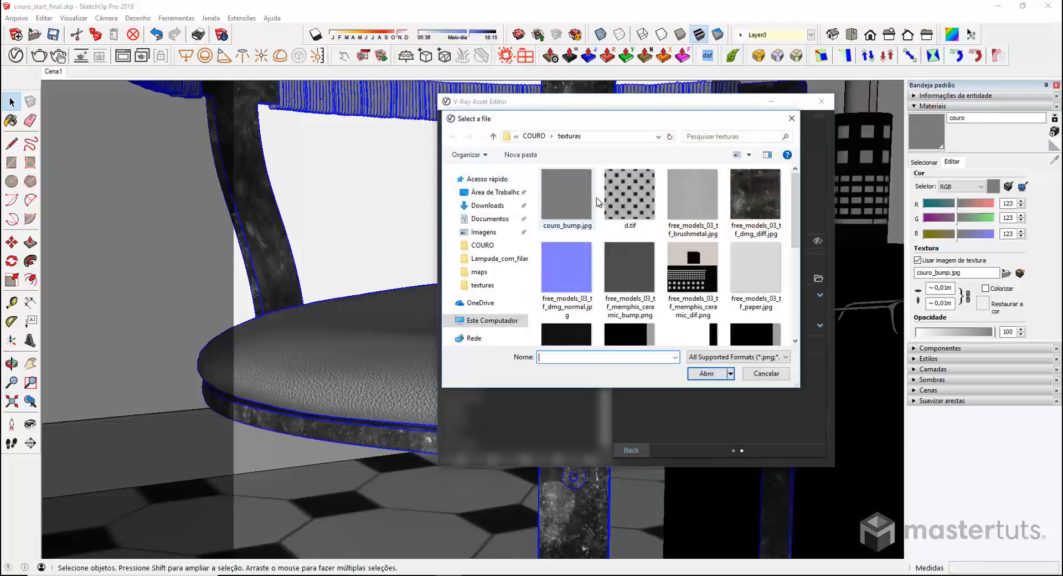
click(562, 193)
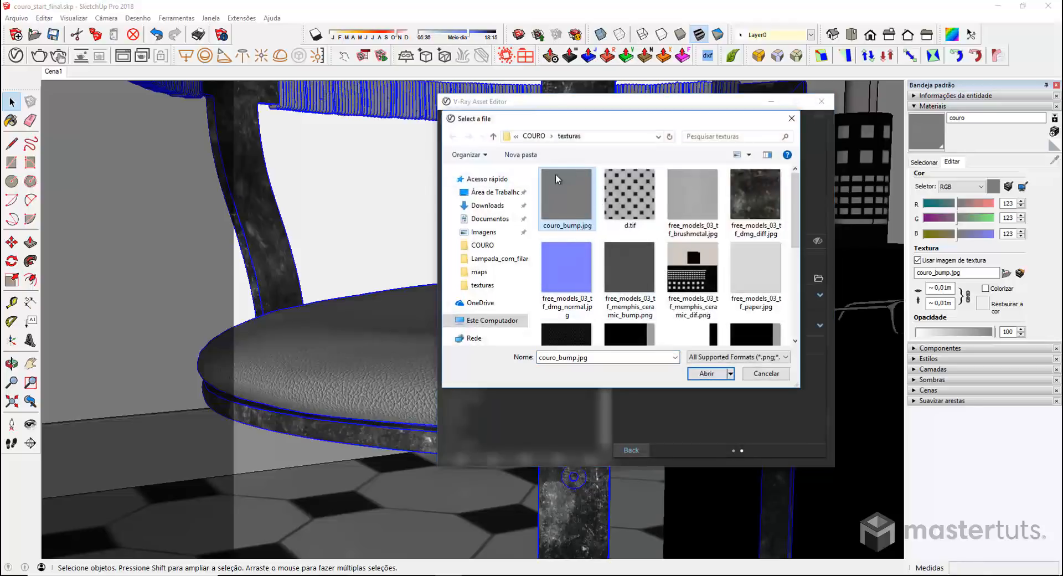
click(712, 375)
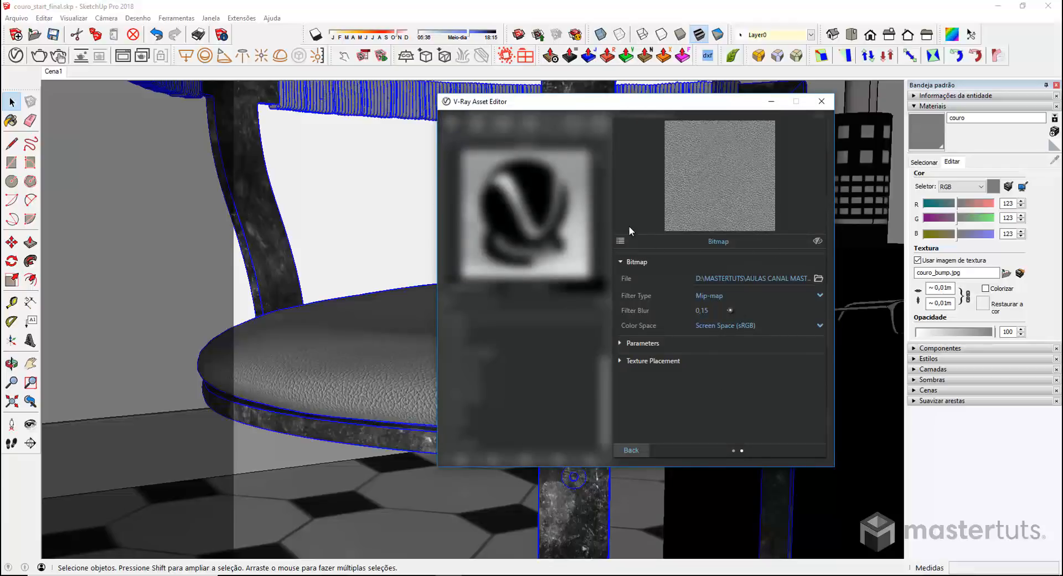
click(631, 450)
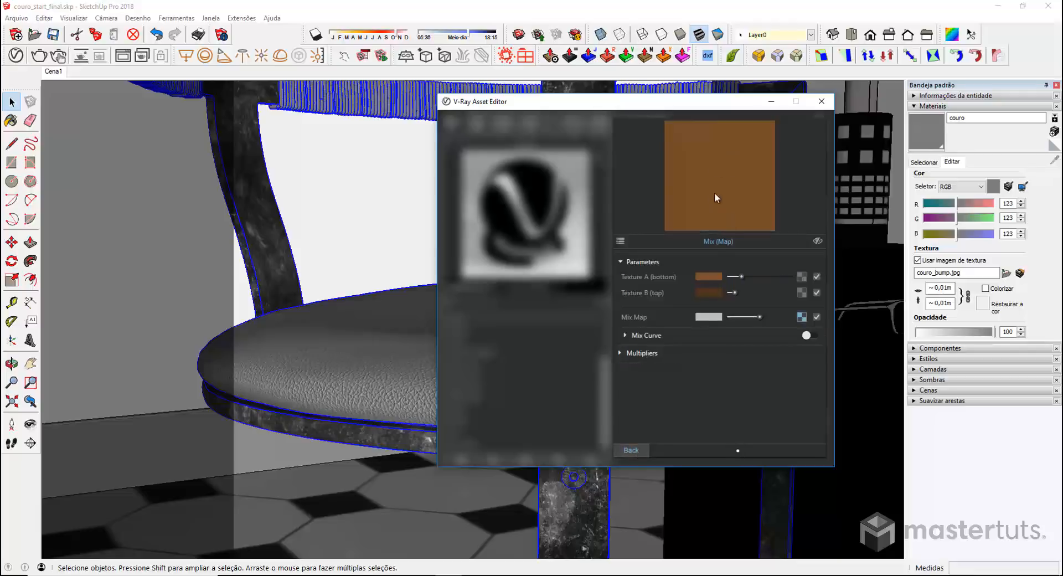
click(633, 450)
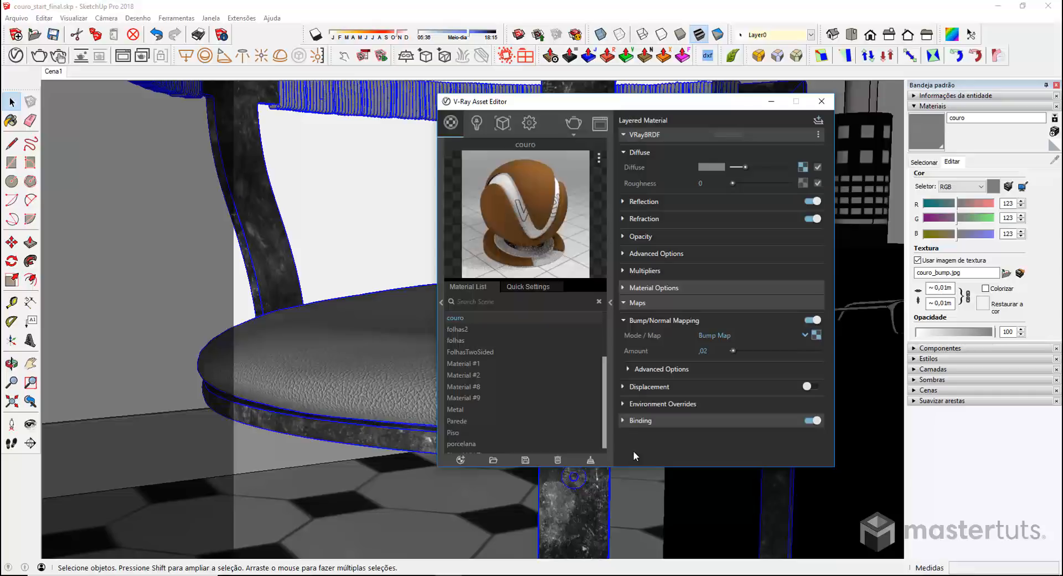
Make couro's reflection colour fully white and add a texture to reflection glossiness
click(624, 202)
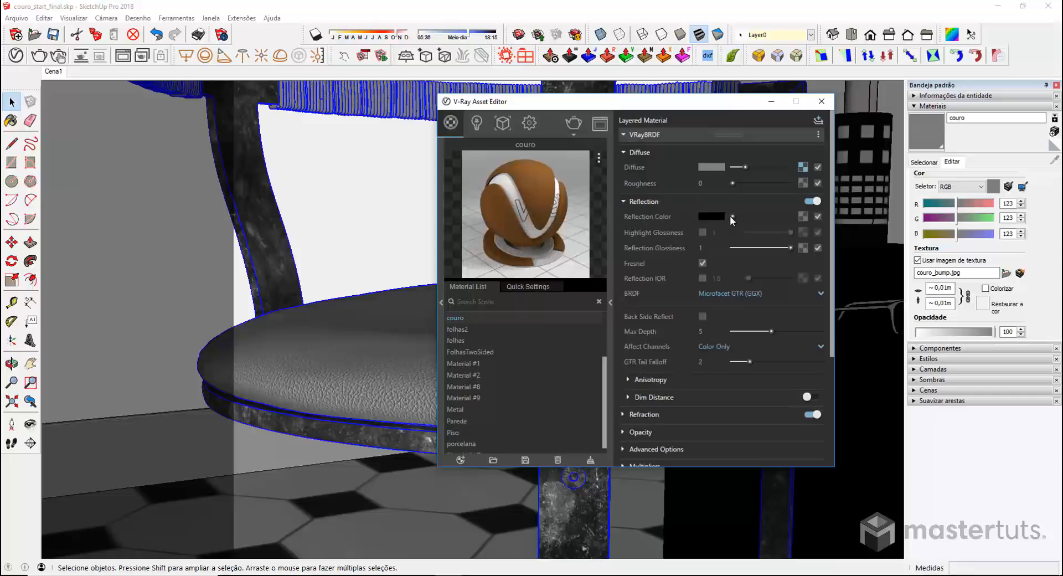
drag(733, 214, 810, 217)
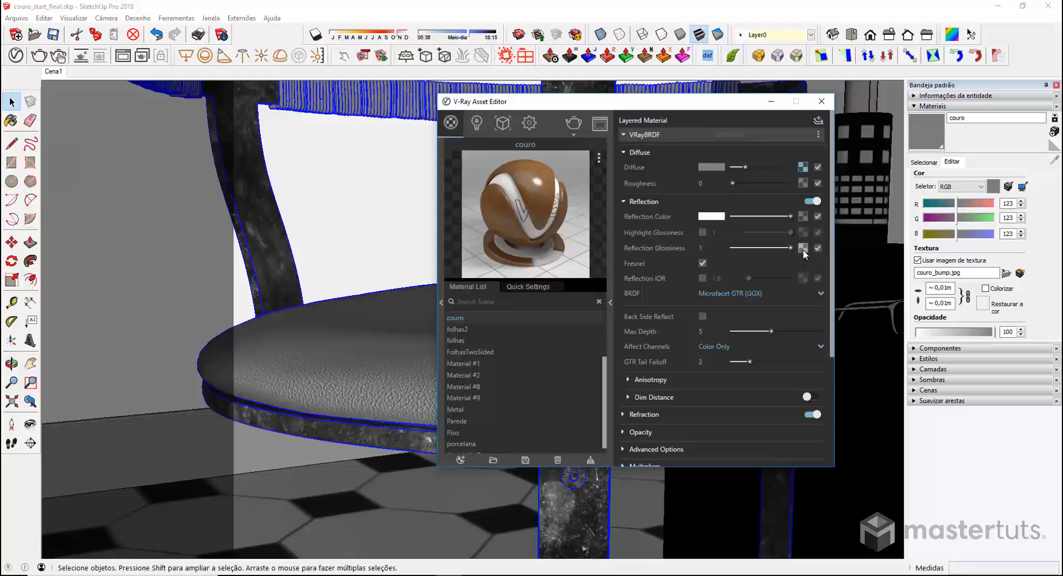
click(804, 247)
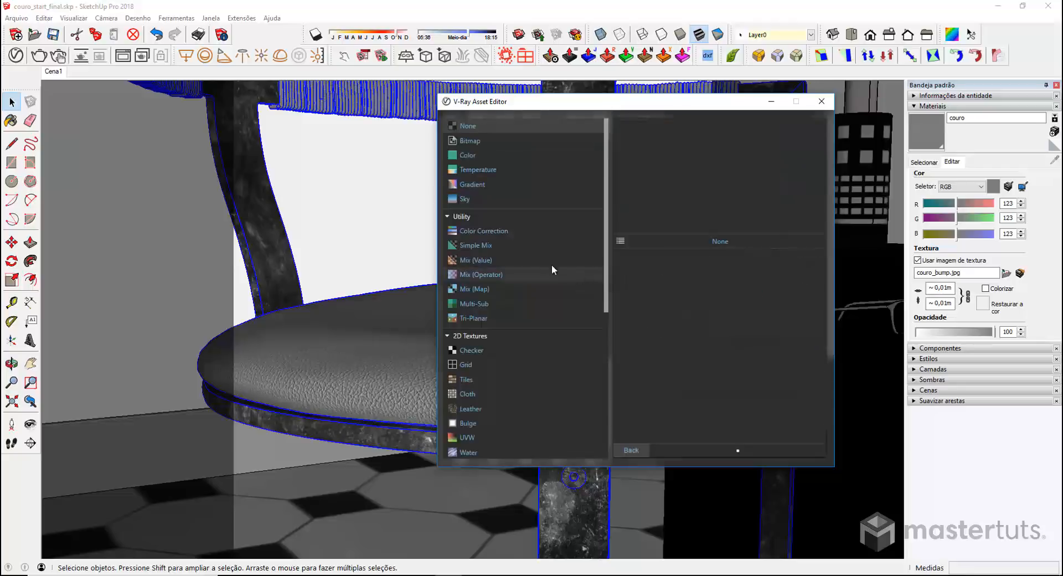
Use a Color Correction map fed by bitmap couro_bump.jpg for couro's reflection glossiness
click(501, 234)
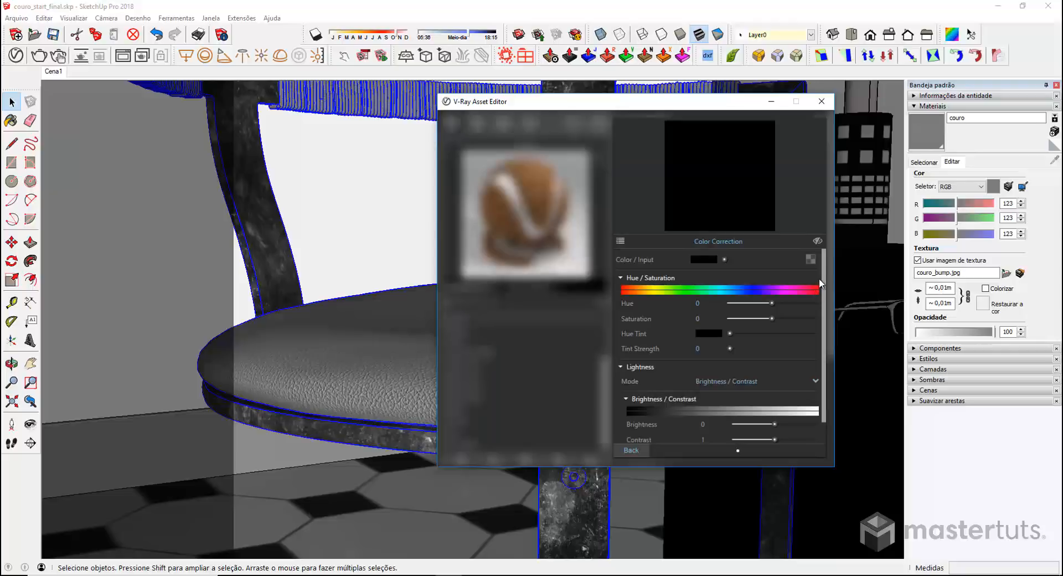
click(811, 259)
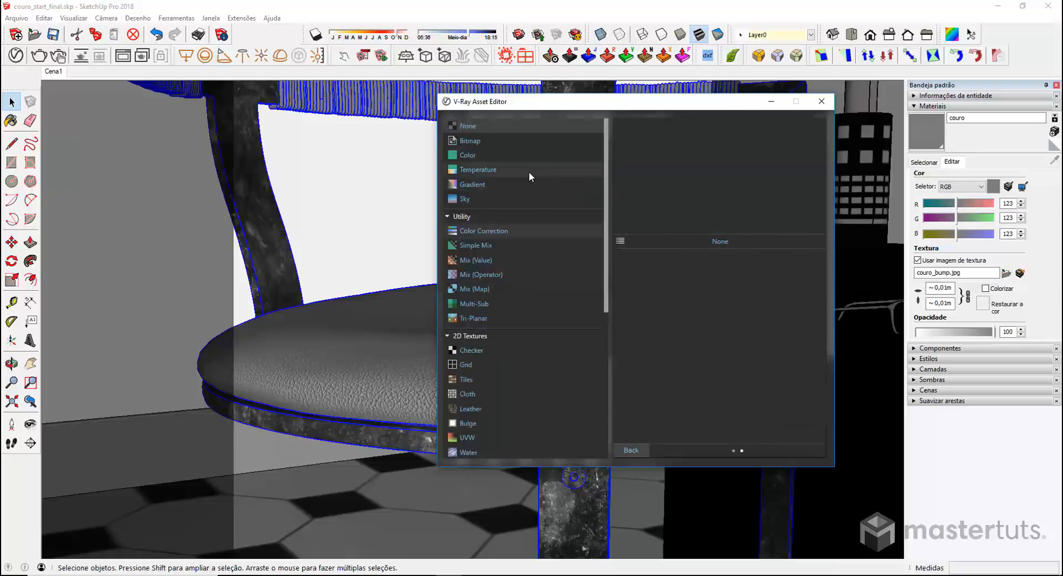
click(482, 142)
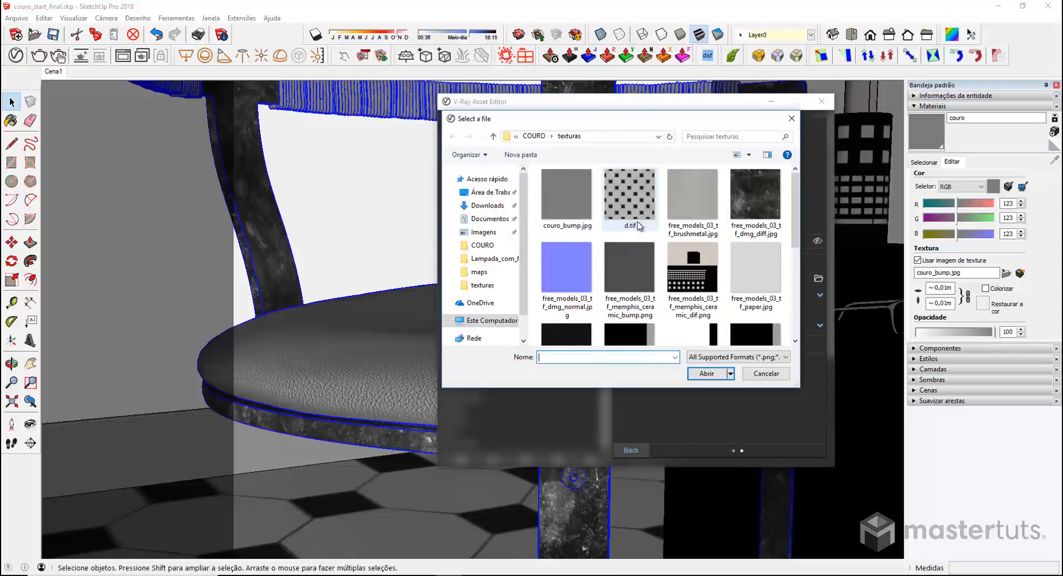
click(572, 197)
double_click(569, 195)
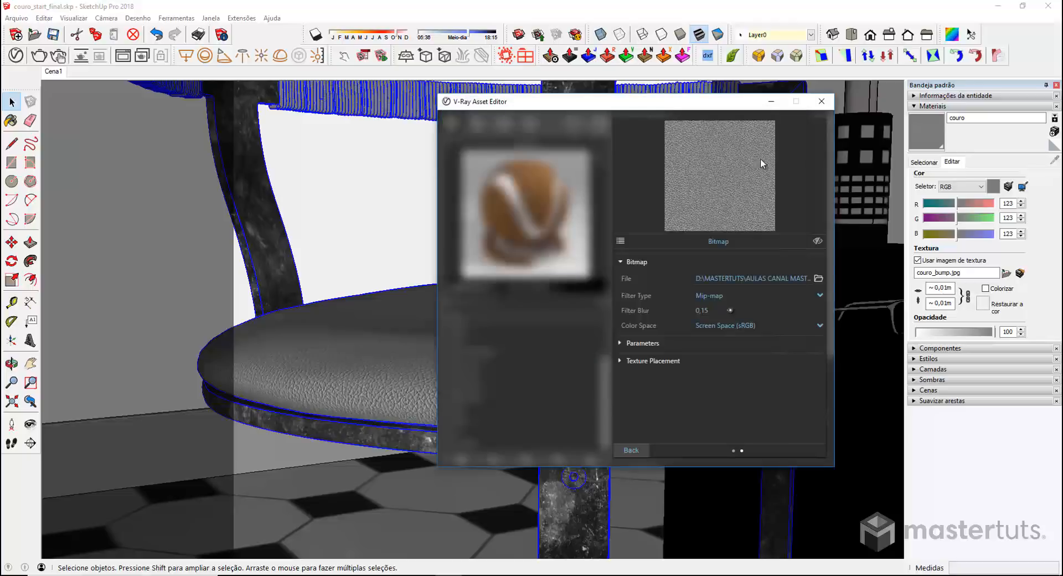
click(640, 450)
click(639, 450)
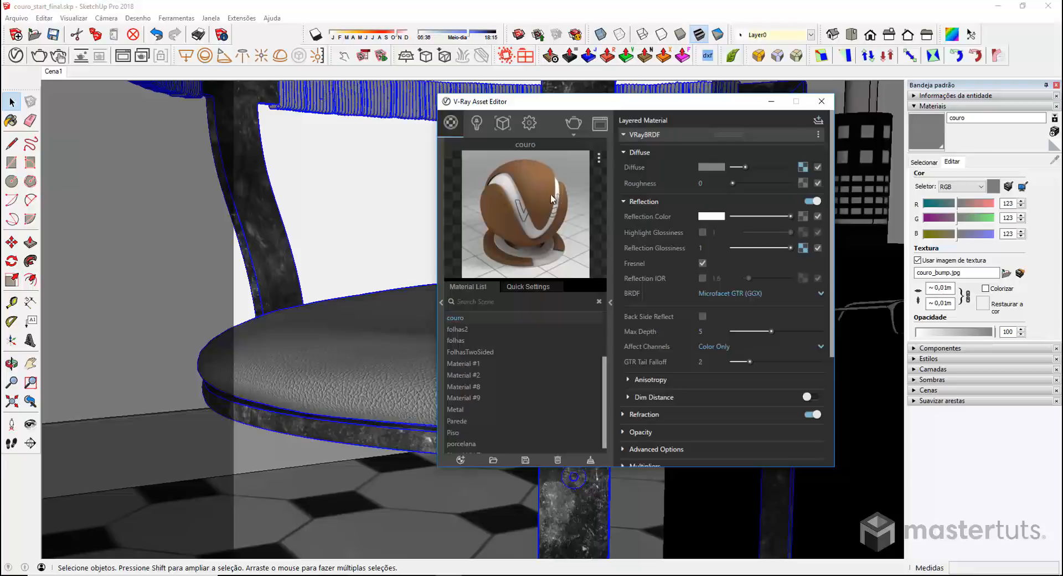
Raise the Color Correction brightness to 0,42 and close the V-Ray Asset Editor
click(806, 246)
scroll(807, 374, down, 1)
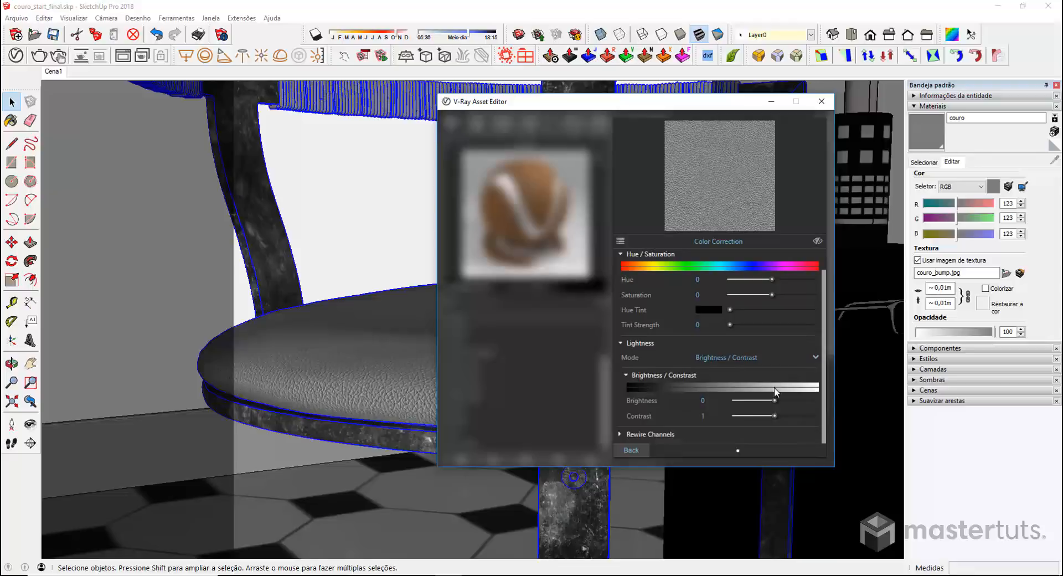
drag(775, 400, 792, 399)
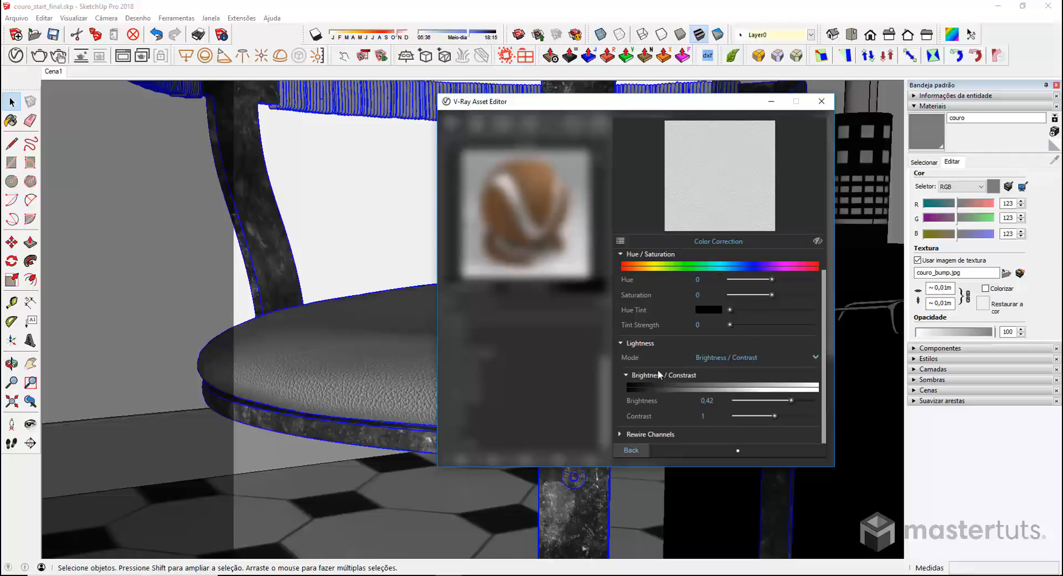
click(628, 449)
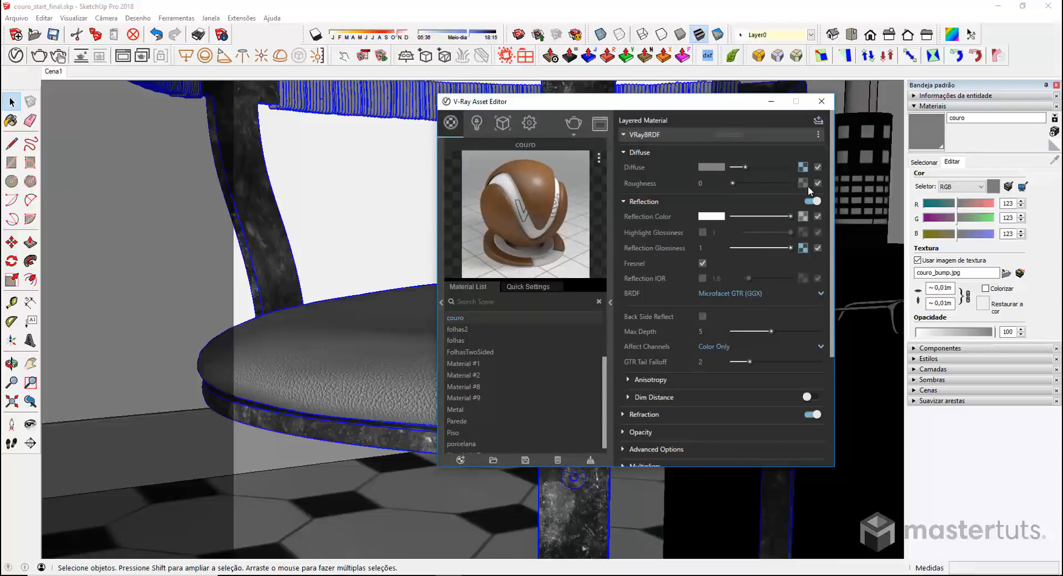
click(824, 103)
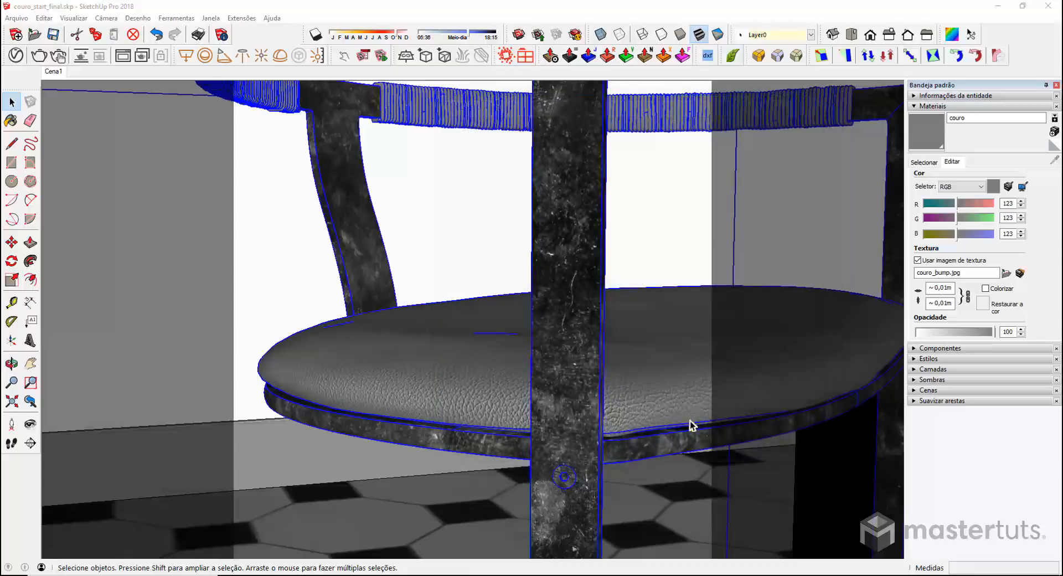
Orbit to frame the seat and render the chair into the V-Ray frame buffer
middle_drag(636, 412, 578, 440)
click(38, 56)
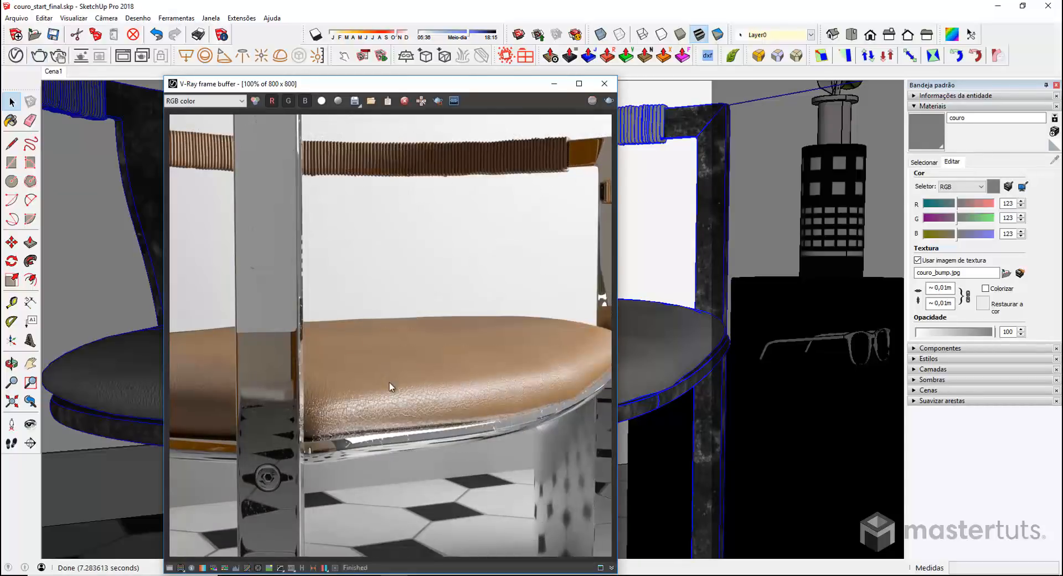
scroll(389, 384, up, 2)
scroll(444, 417, down, 1)
middle_drag(444, 417, 313, 332)
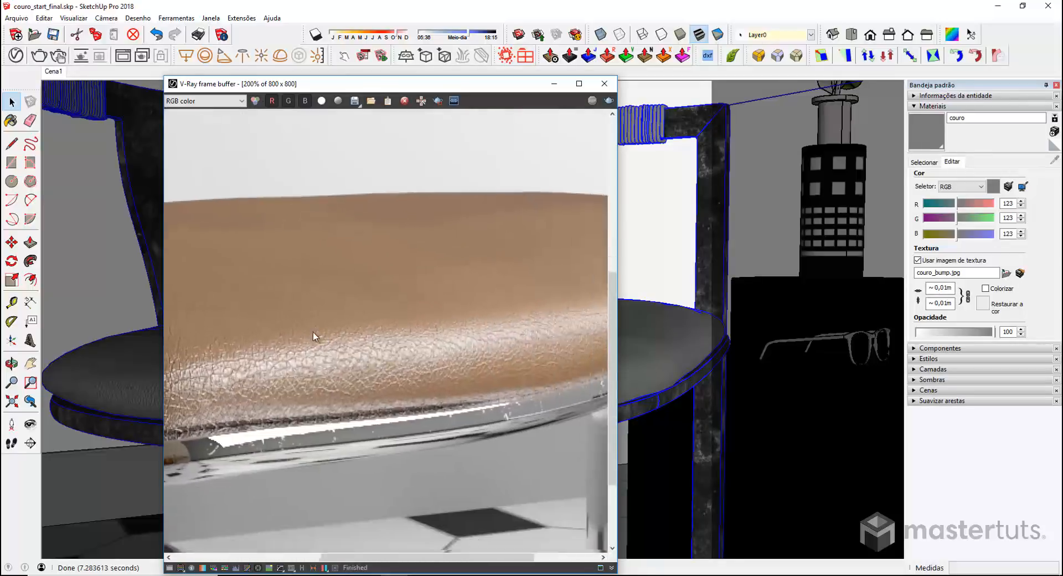
scroll(399, 353, down, 1)
scroll(518, 402, up, 1)
middle_drag(518, 401, 484, 420)
middle_drag(375, 408, 445, 409)
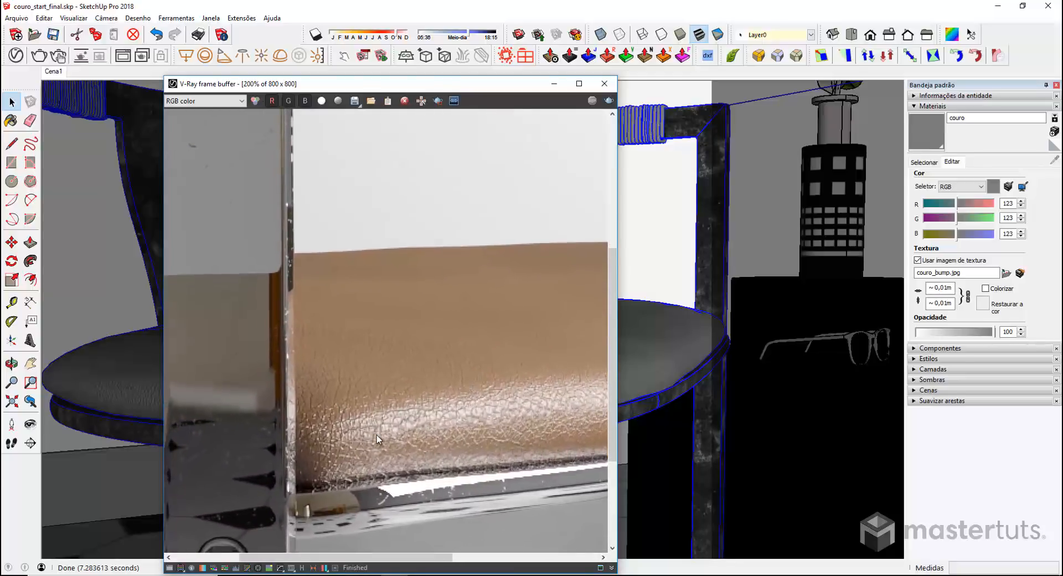
scroll(444, 391, down, 1)
scroll(434, 387, down, 1)
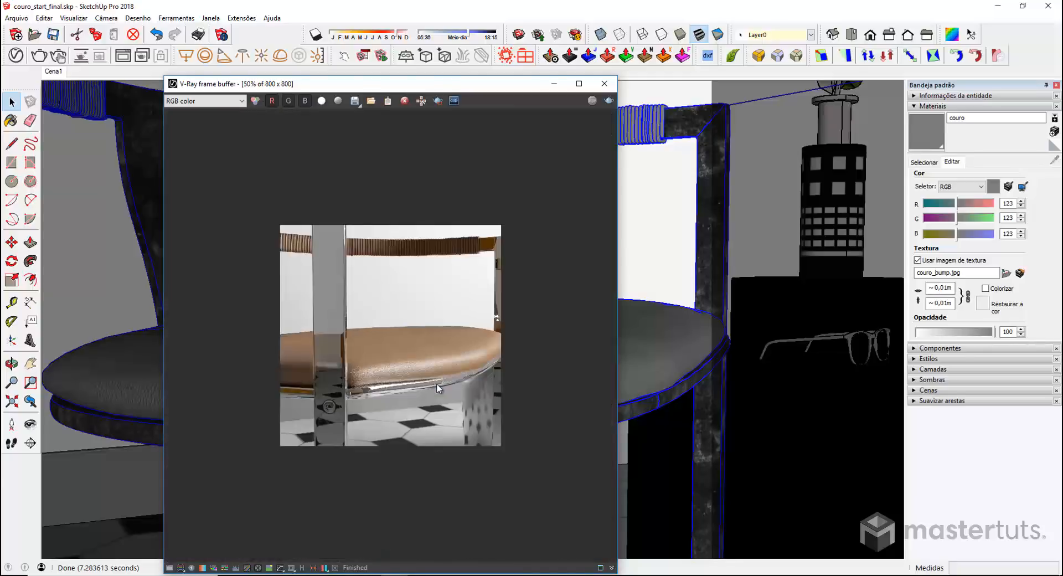
scroll(436, 383, up, 1)
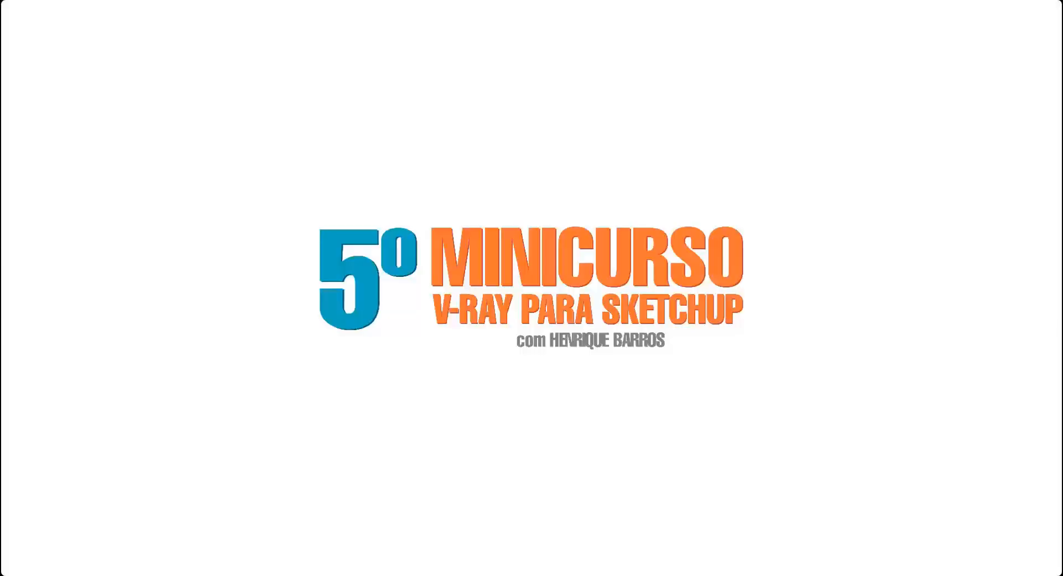
Register for the 5º Minicurso V-Ray at mastertuts.com.br with an e-mail address and confirm participation
text(mastertuts.com)
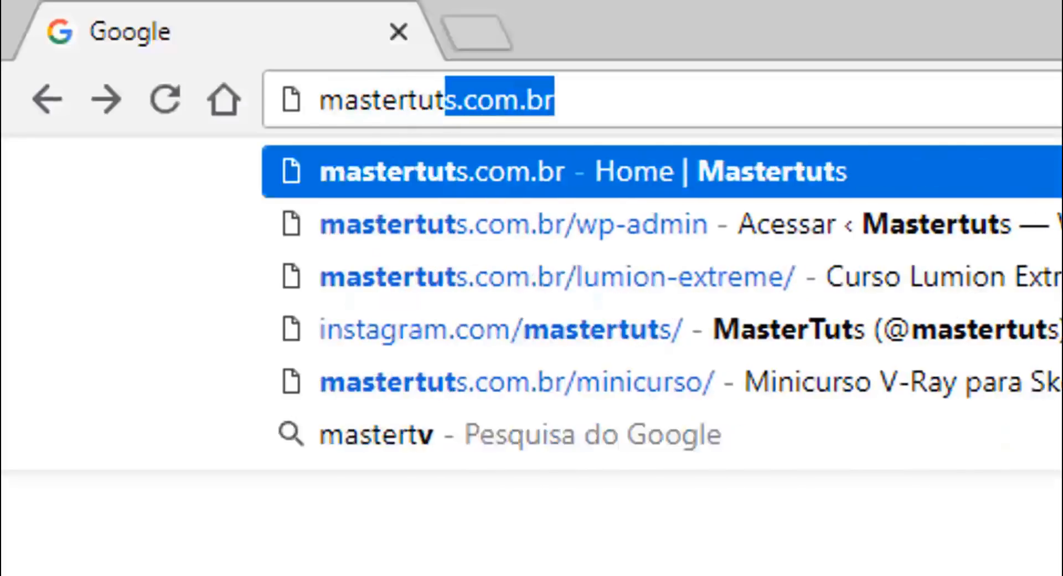
text(.br/minicurs)
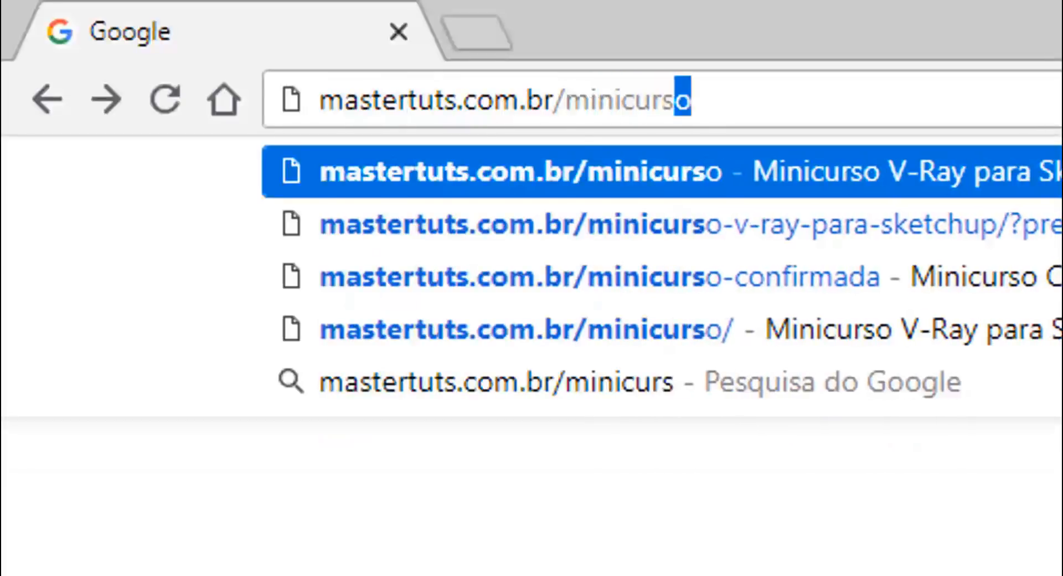
key(Return)
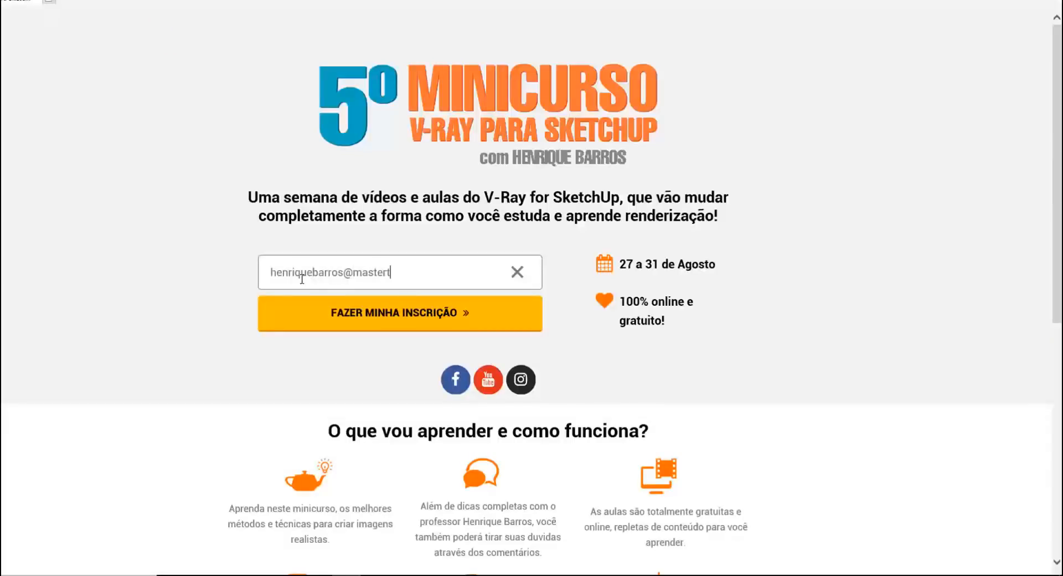
click(364, 317)
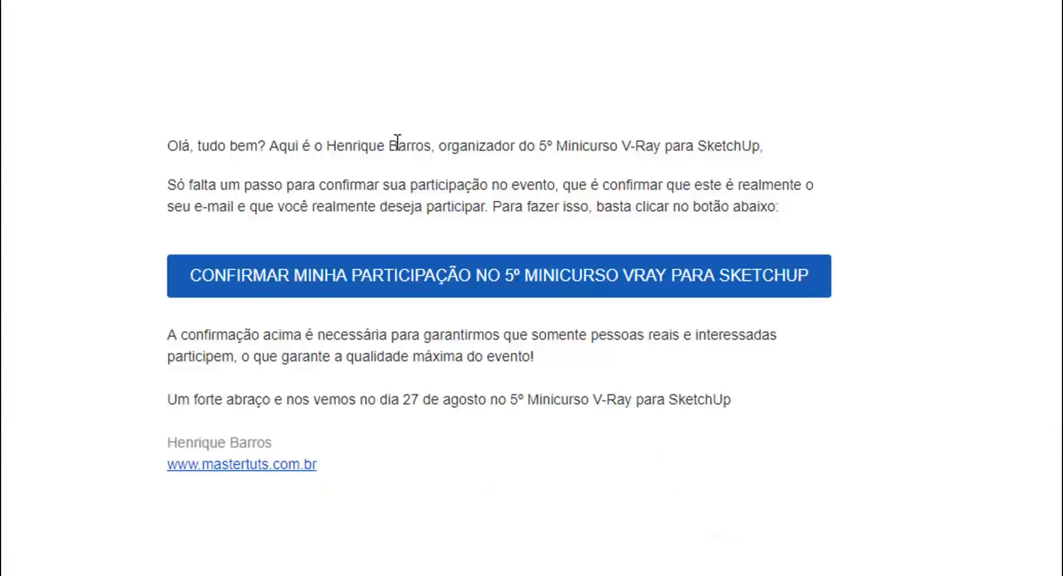
click(474, 279)
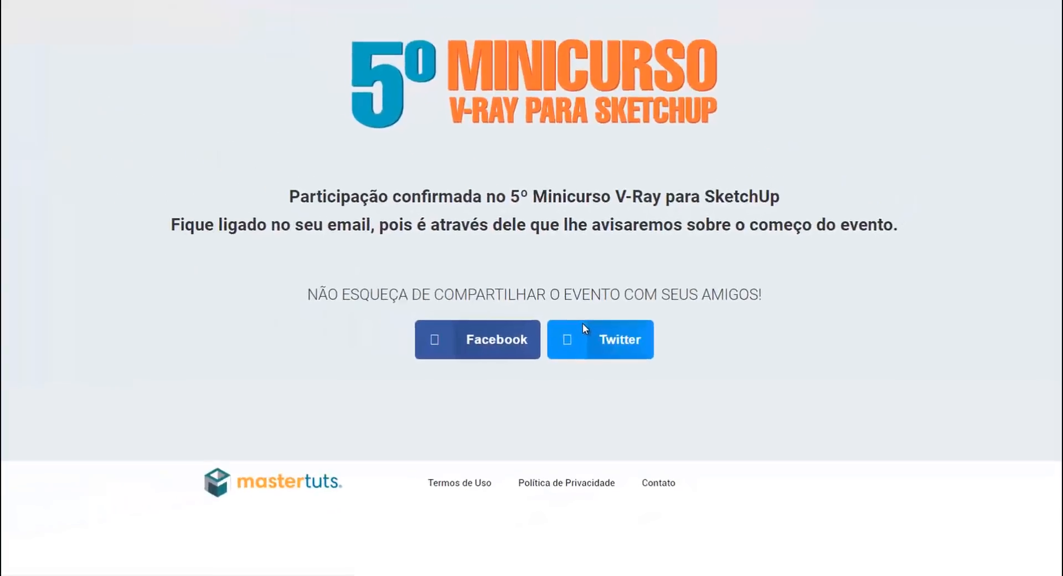